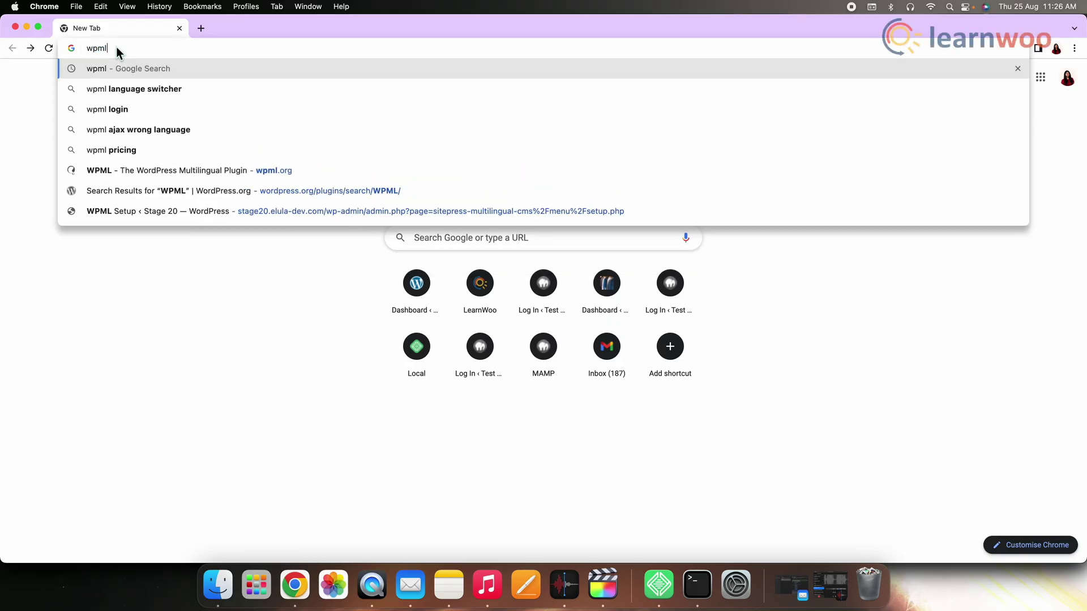
- Load wpml.org and browse the WPML pricing page
text(g)
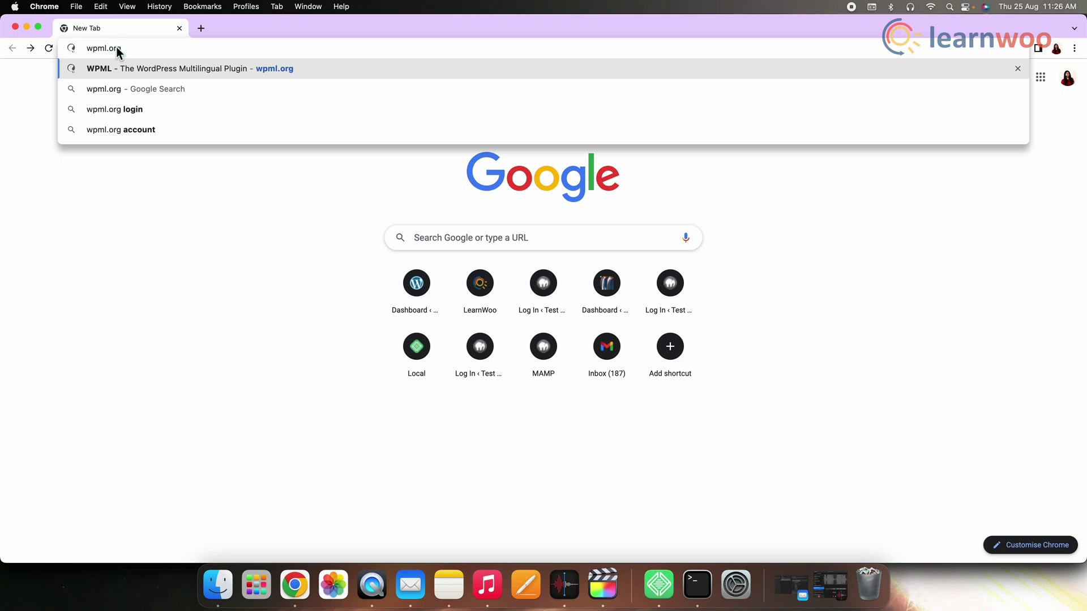
key(Return)
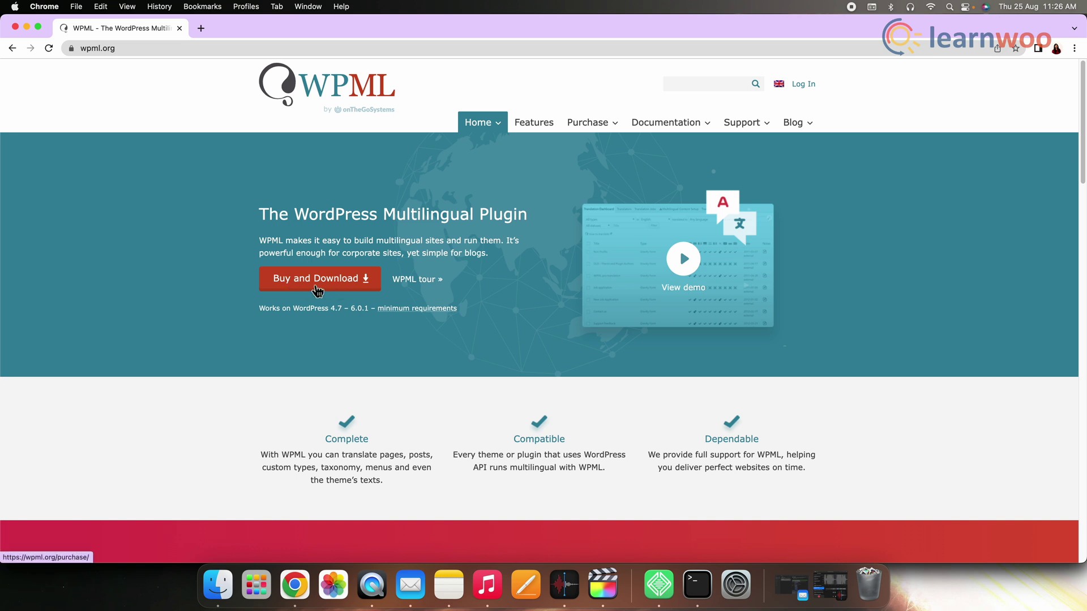
click(330, 289)
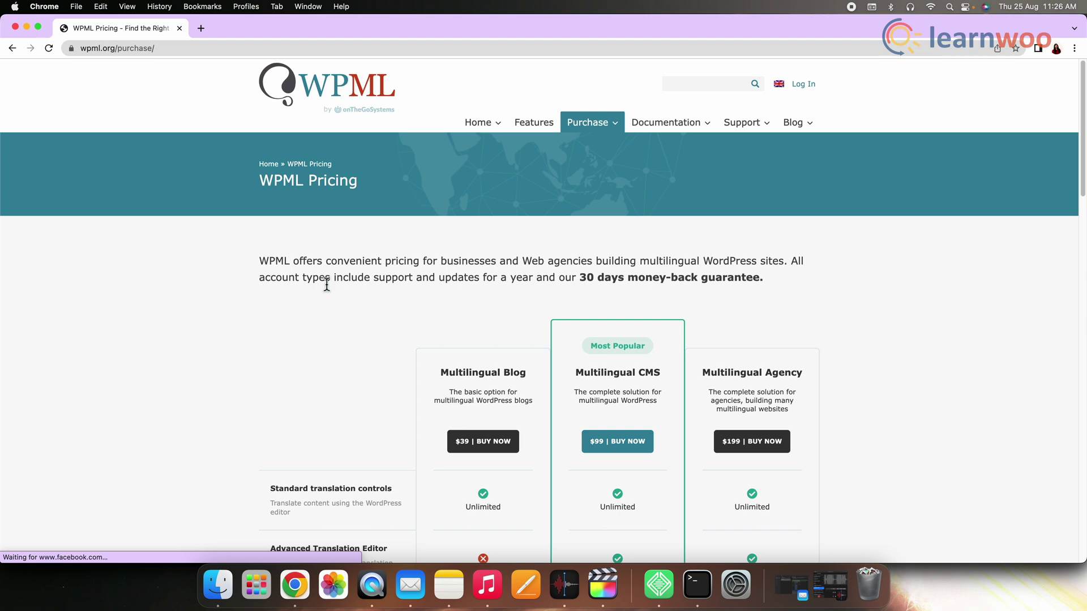
scroll(501, 334, down, 5)
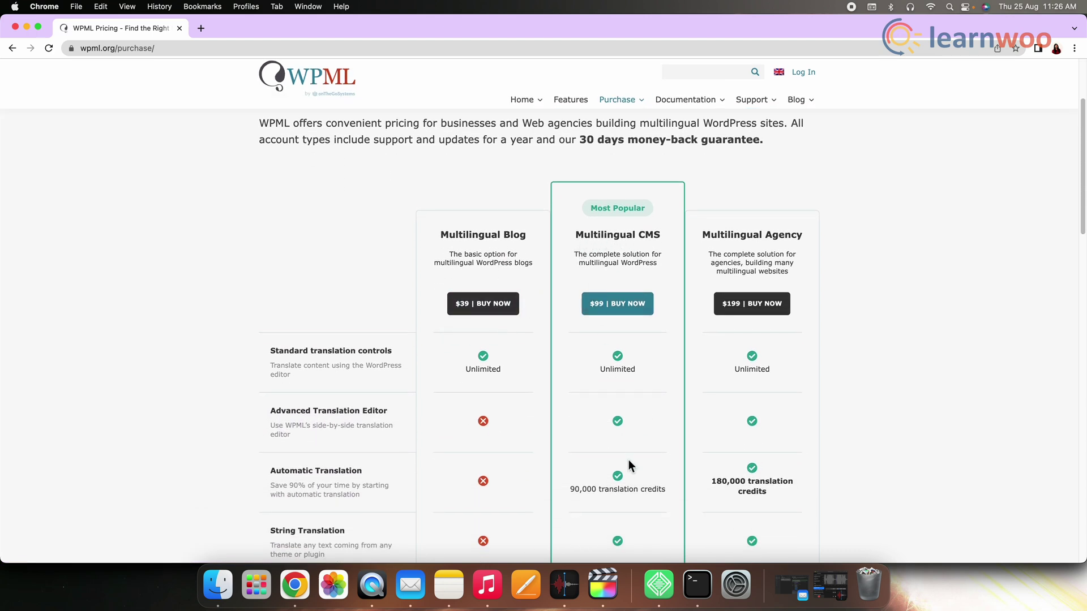
scroll(629, 460, down, 10)
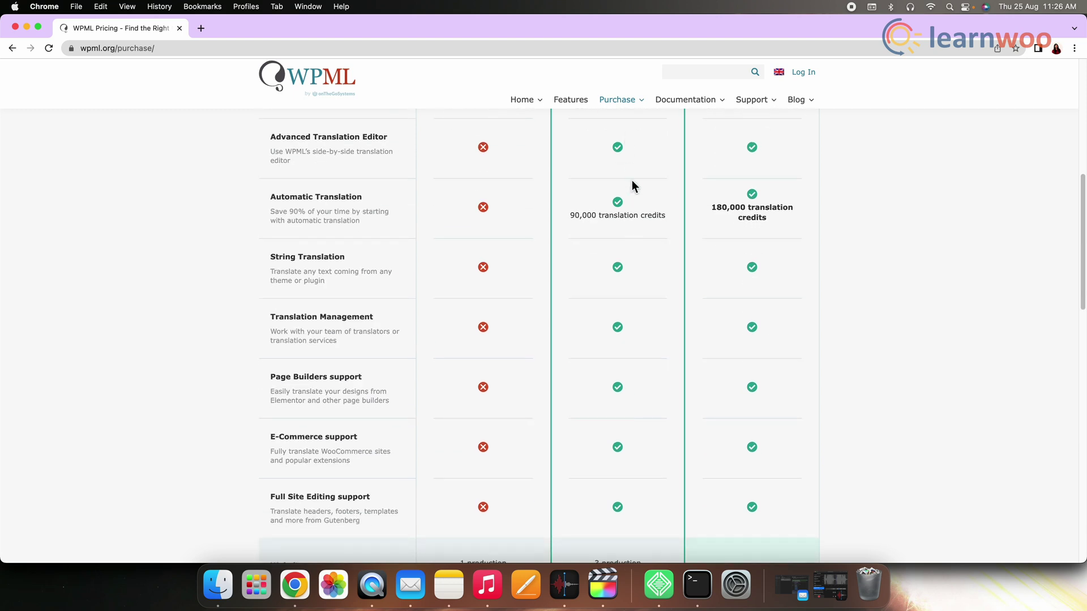
scroll(653, 549, down, 12)
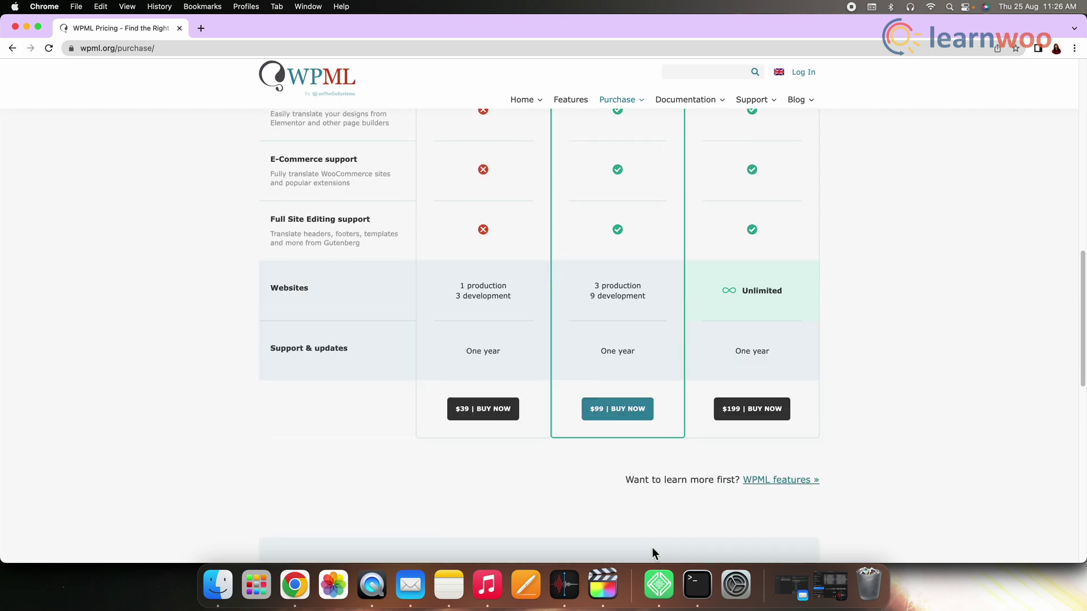
scroll(785, 315, up, 5)
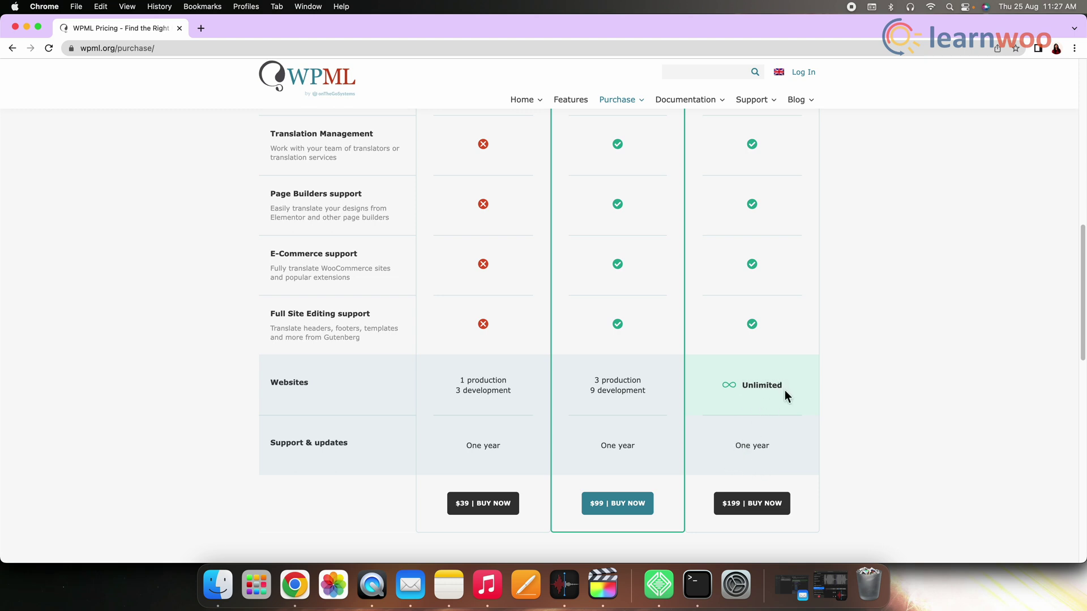
- Reload the page and expand the manual WPML download options
key(super+r)
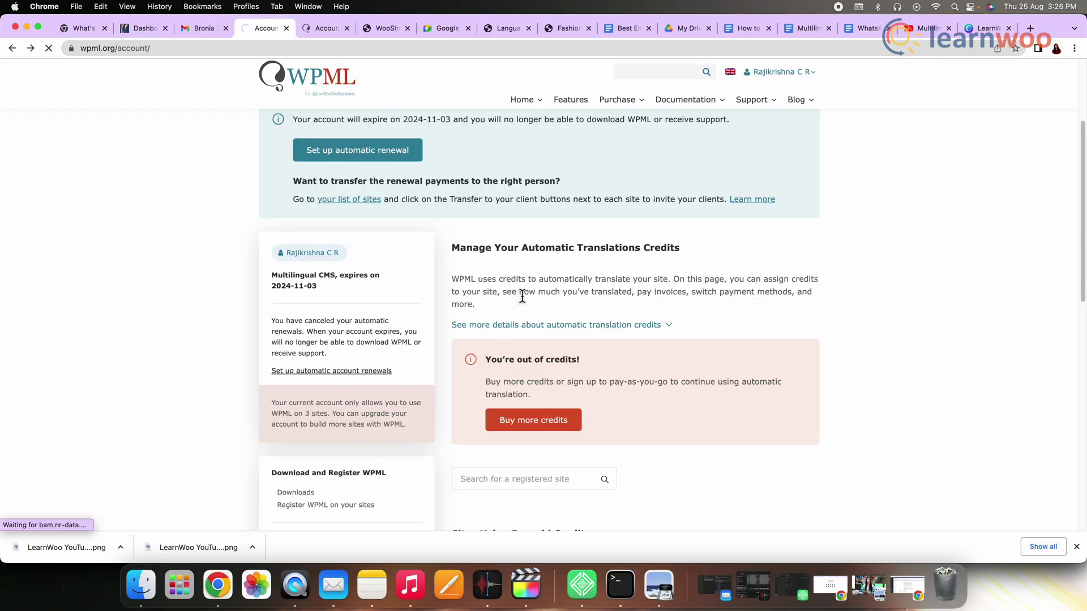
scroll(518, 308, down, 7)
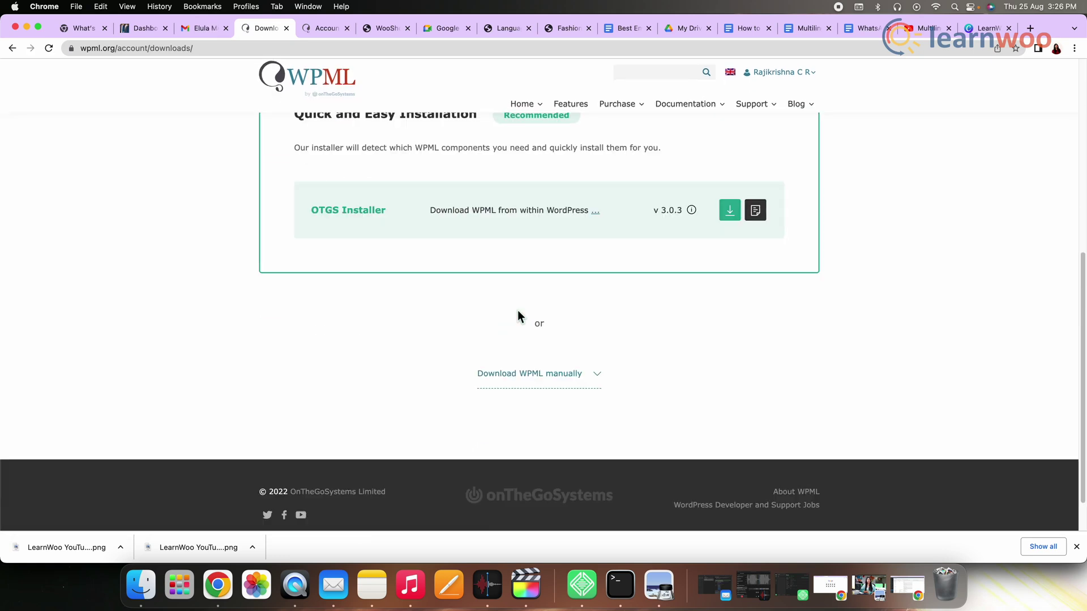
click(522, 351)
scroll(518, 366, down, 7)
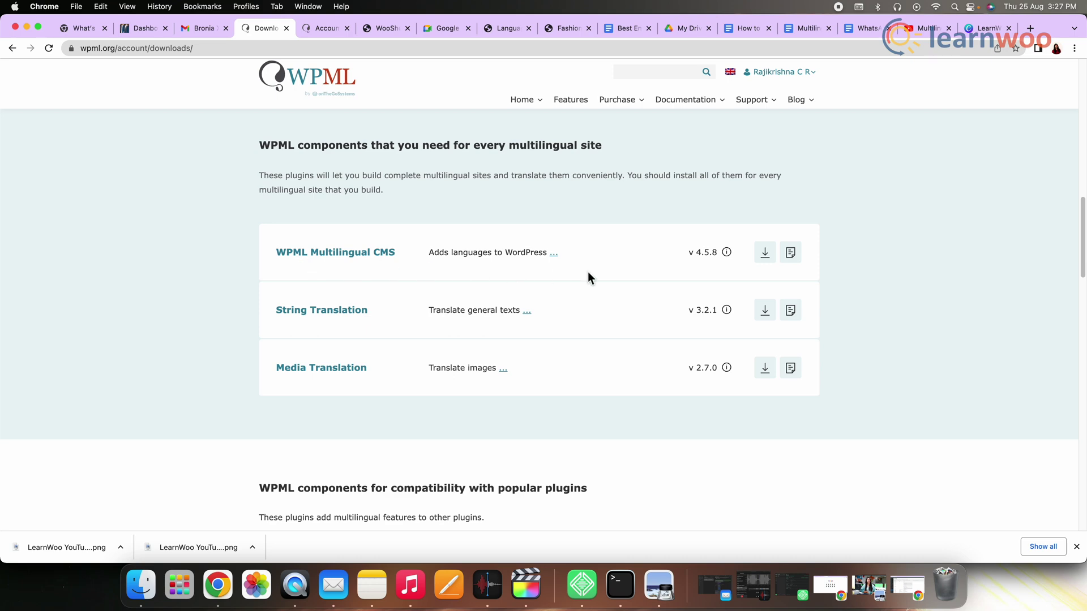
- Download WPML Multilingual CMS and open the WordPress plugin upload area
click(765, 252)
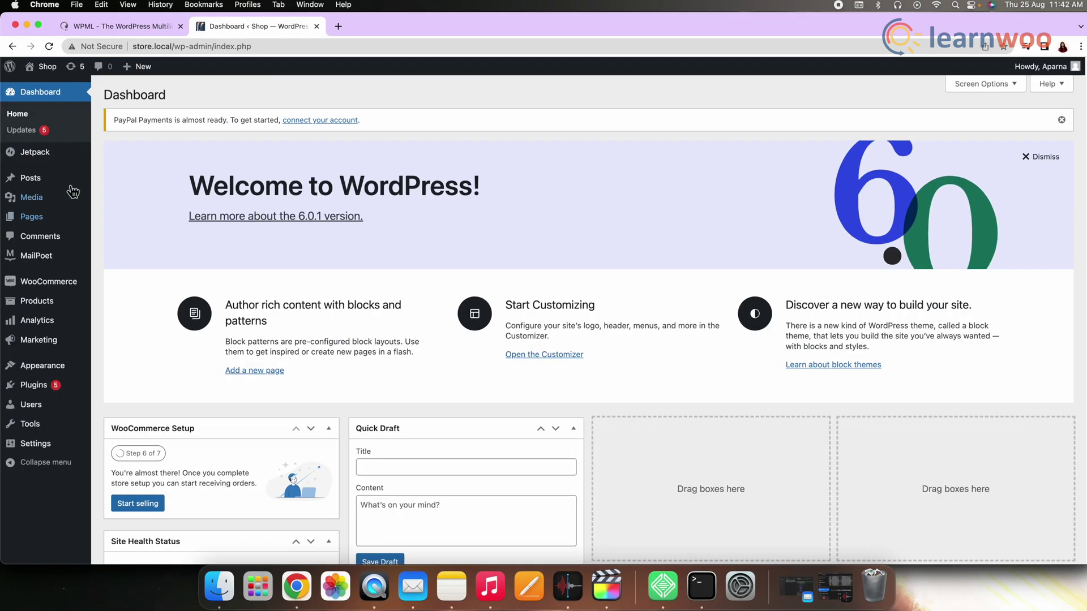
mouse_move(46, 62)
mouse_move(35, 386)
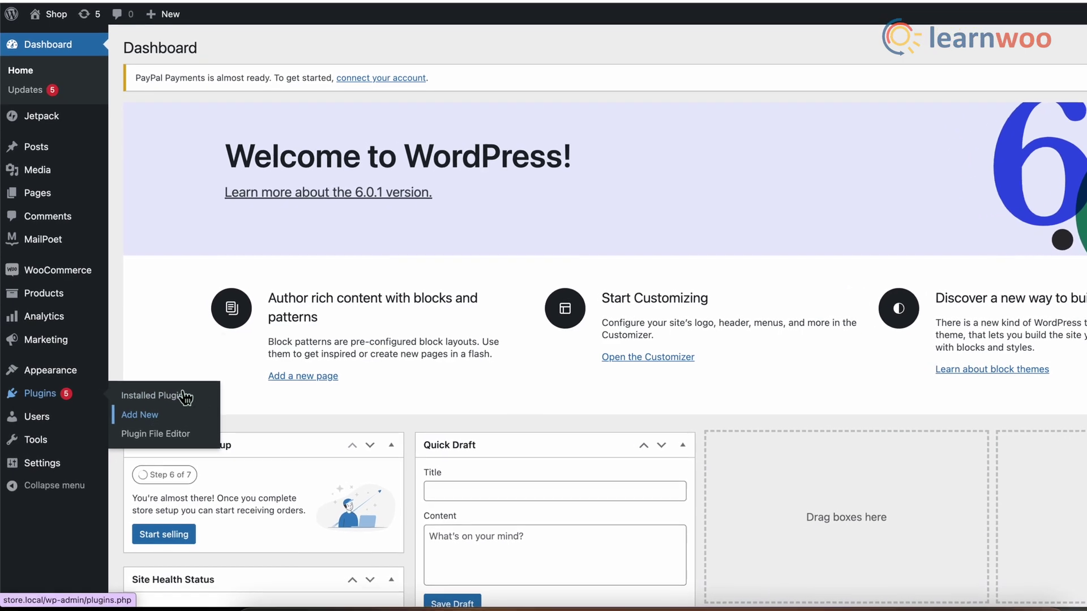
click(144, 410)
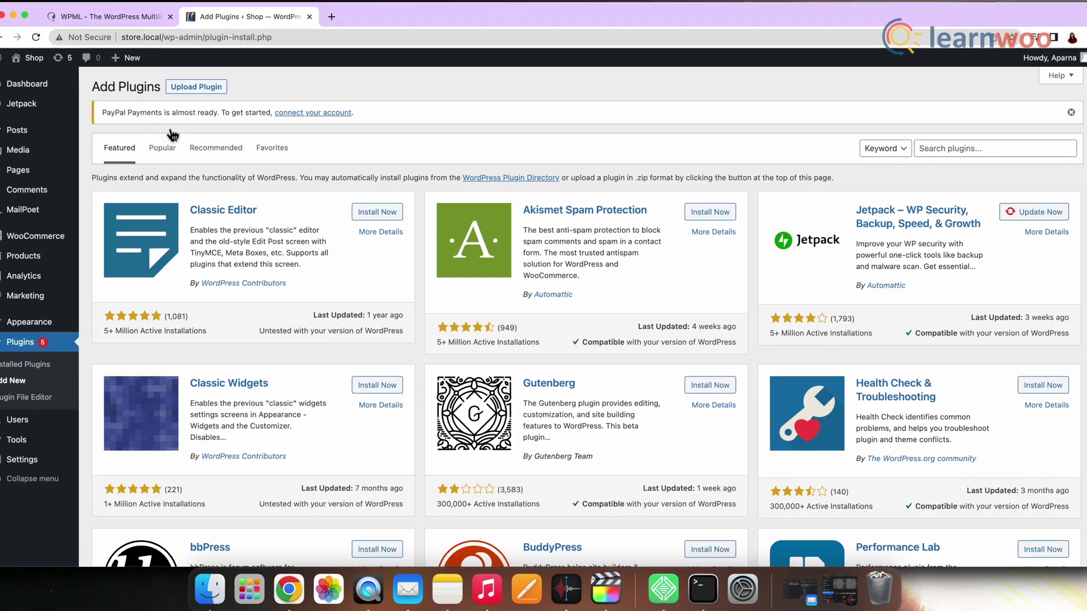
click(185, 92)
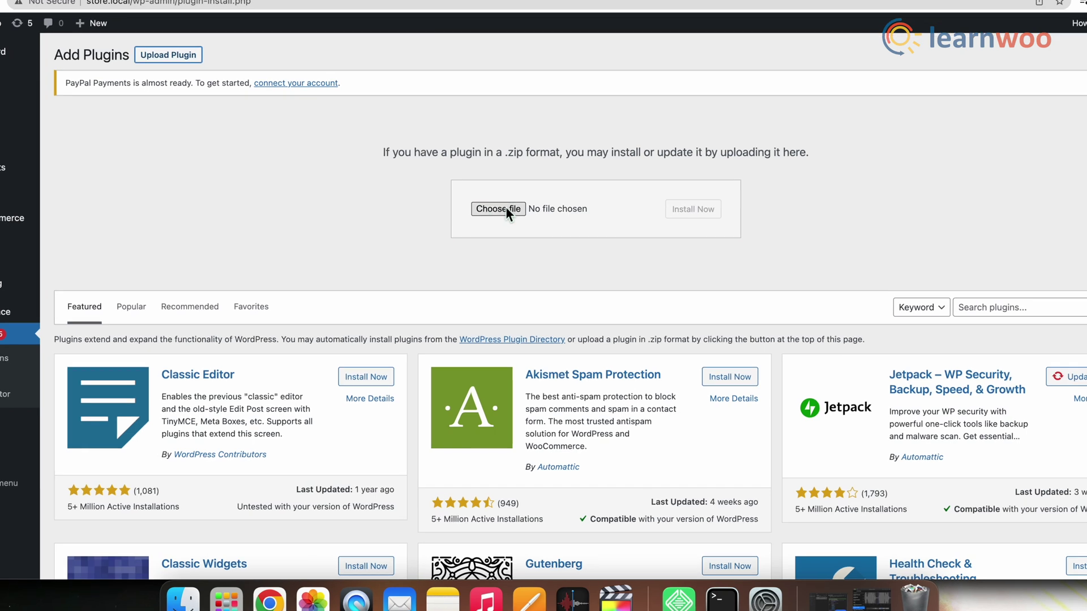
- Upload sitepress-multilingual-cms.3.6.3.zip, install it and activate the WPML plugin
click(504, 206)
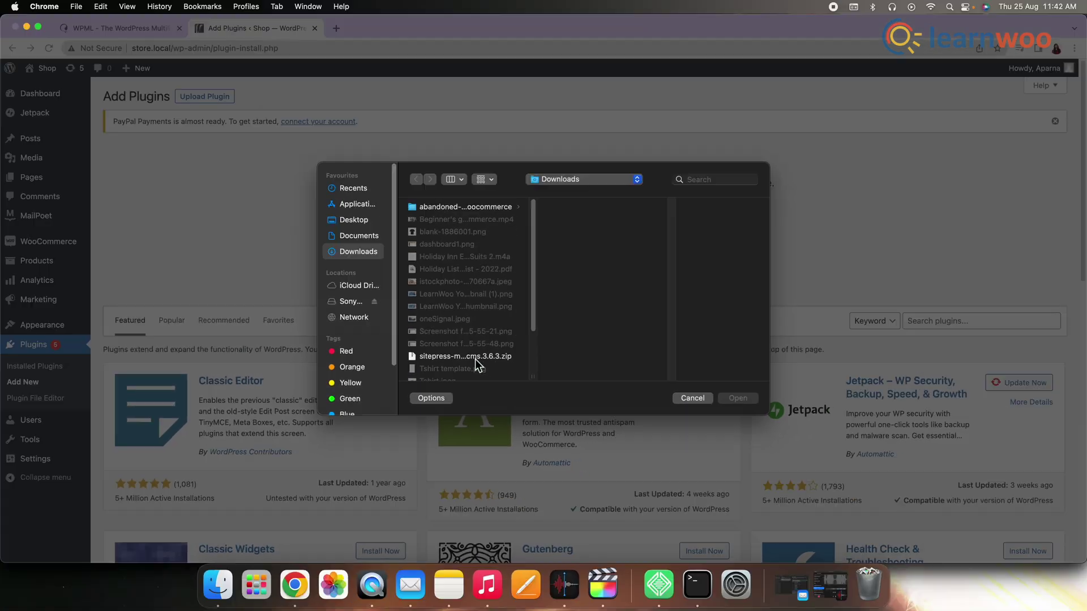
click(476, 358)
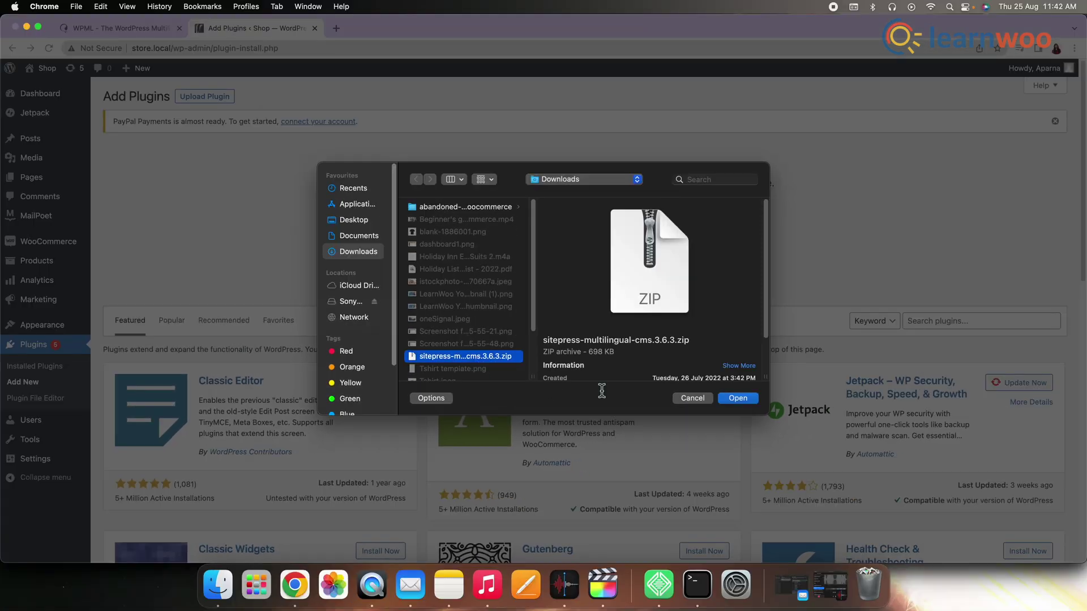
click(735, 399)
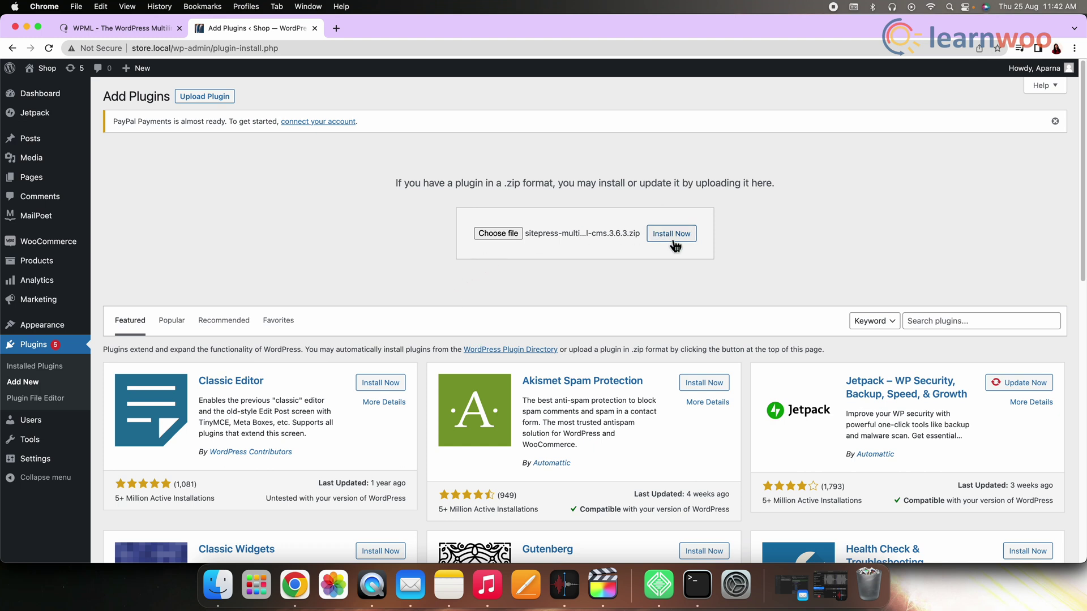
click(673, 241)
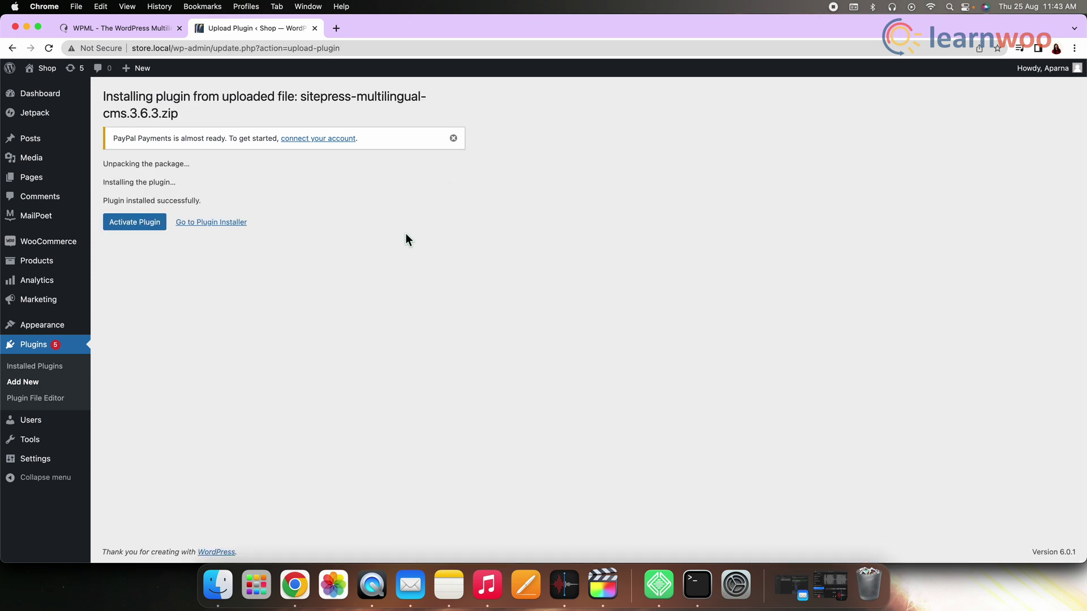
click(141, 225)
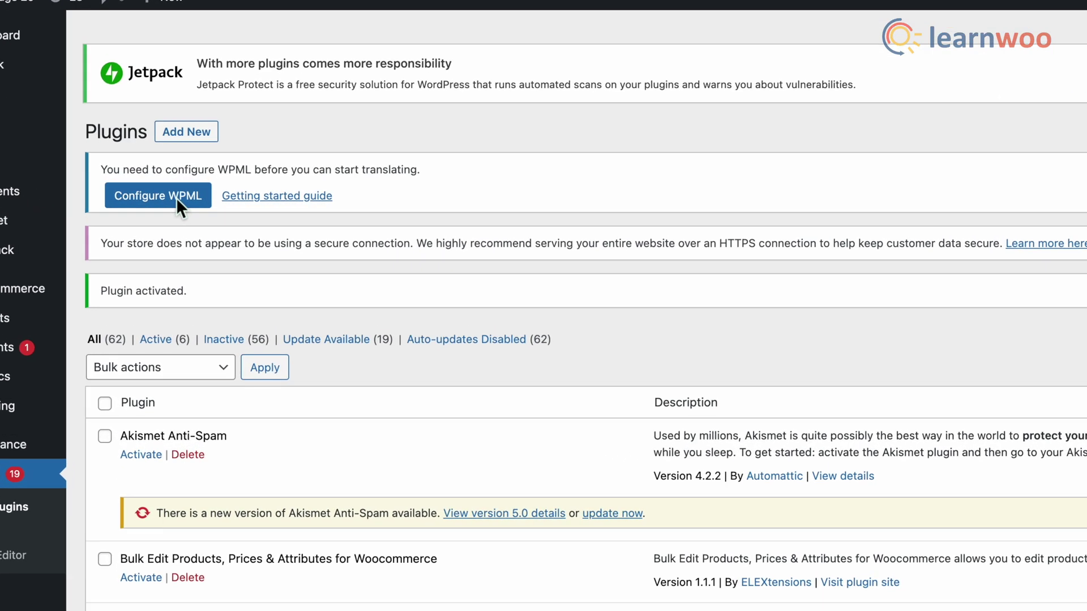
- Launch the WPML Setup wizard with Configure WPML on the Plugins page
click(180, 199)
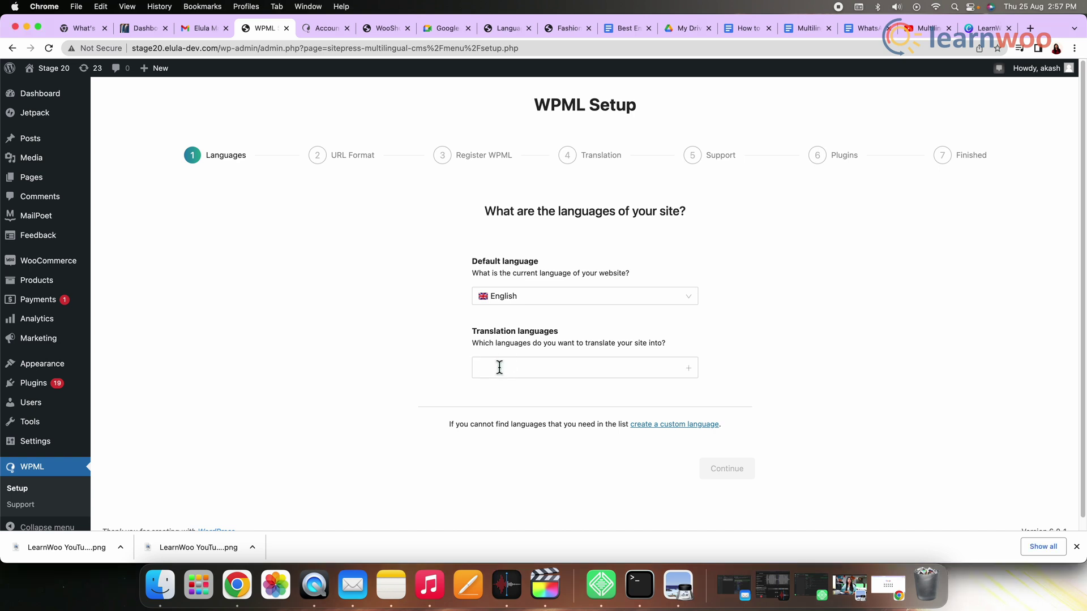
- Add French as a translation language and keep directory-based language URLs
click(499, 367)
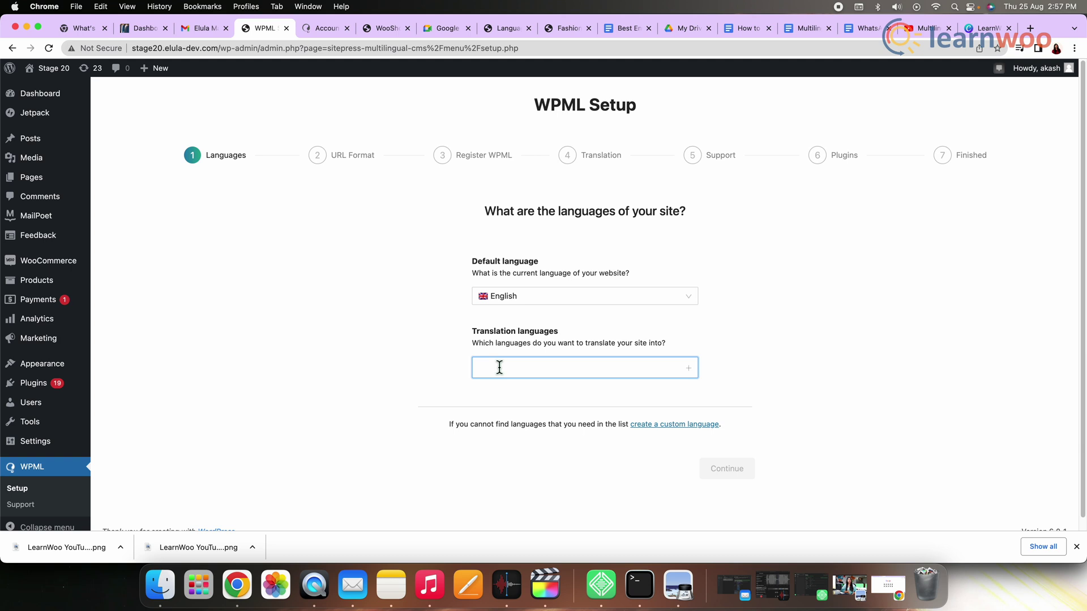
text(fre)
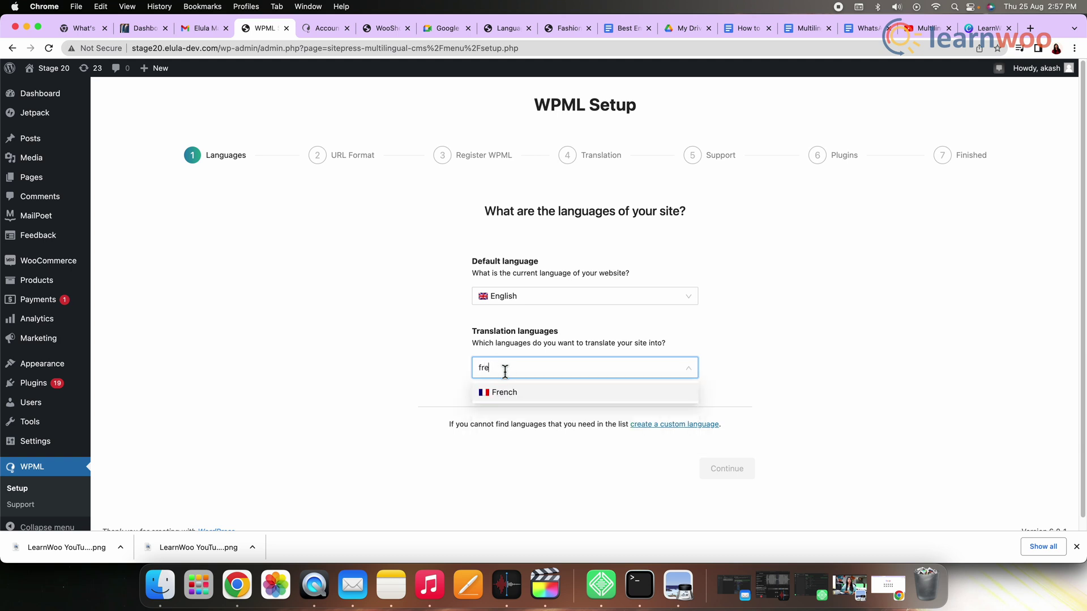
click(504, 393)
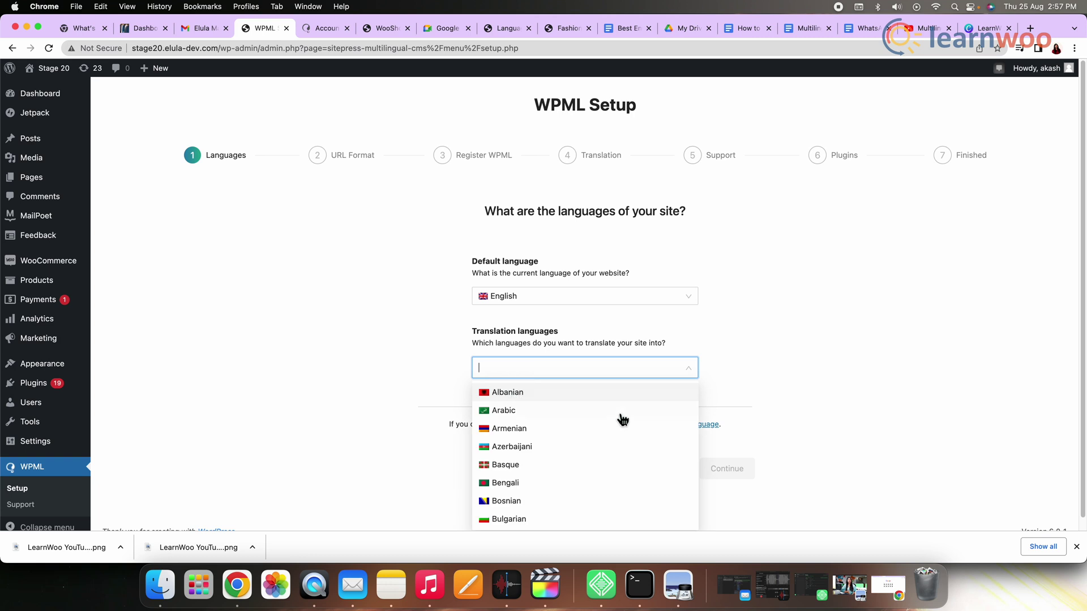
click(765, 396)
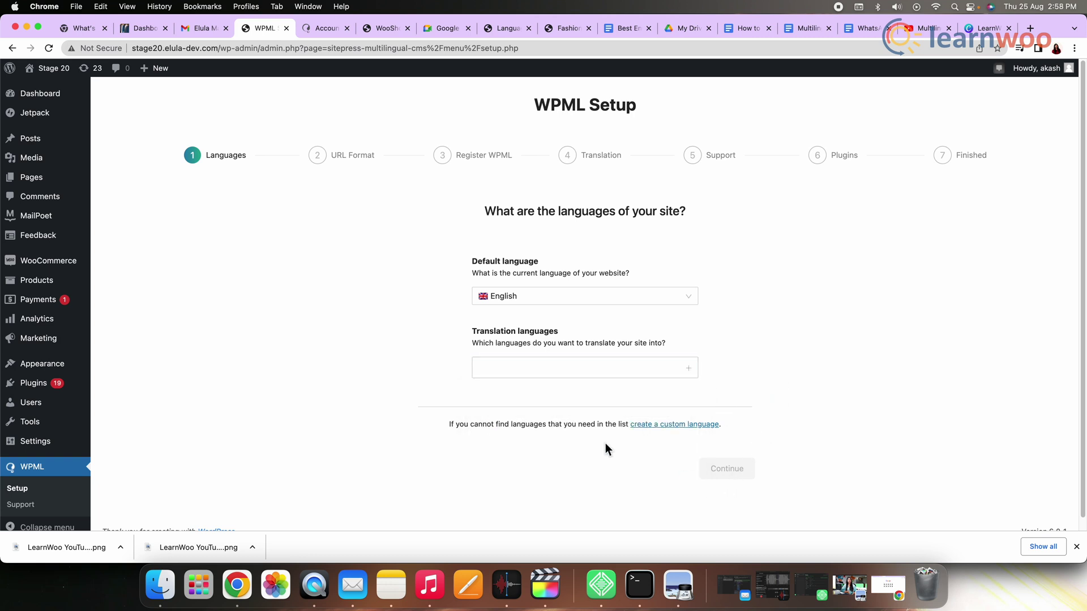
click(501, 371)
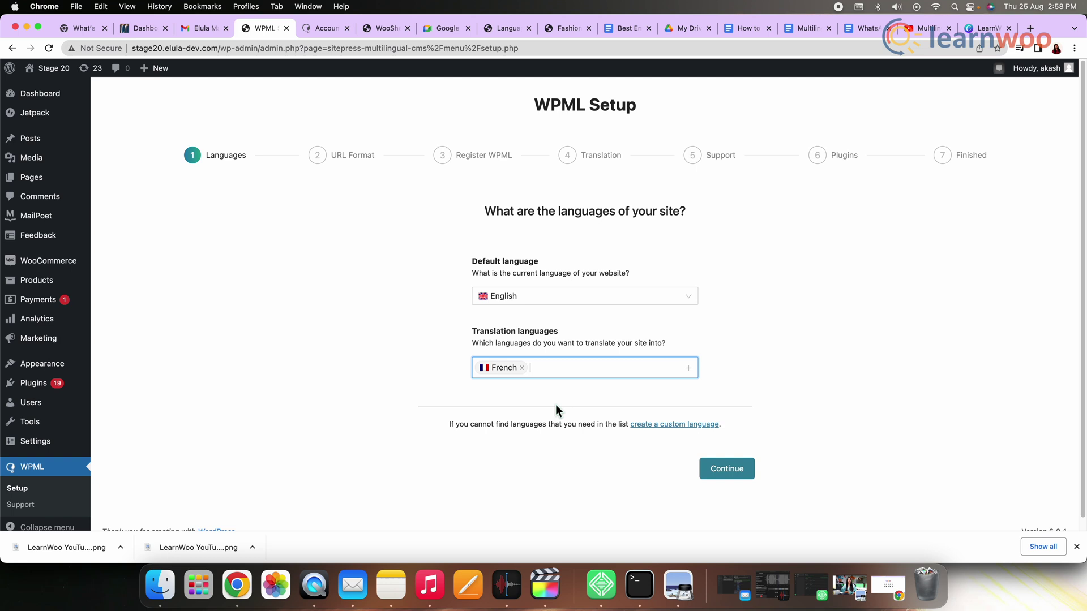
click(727, 470)
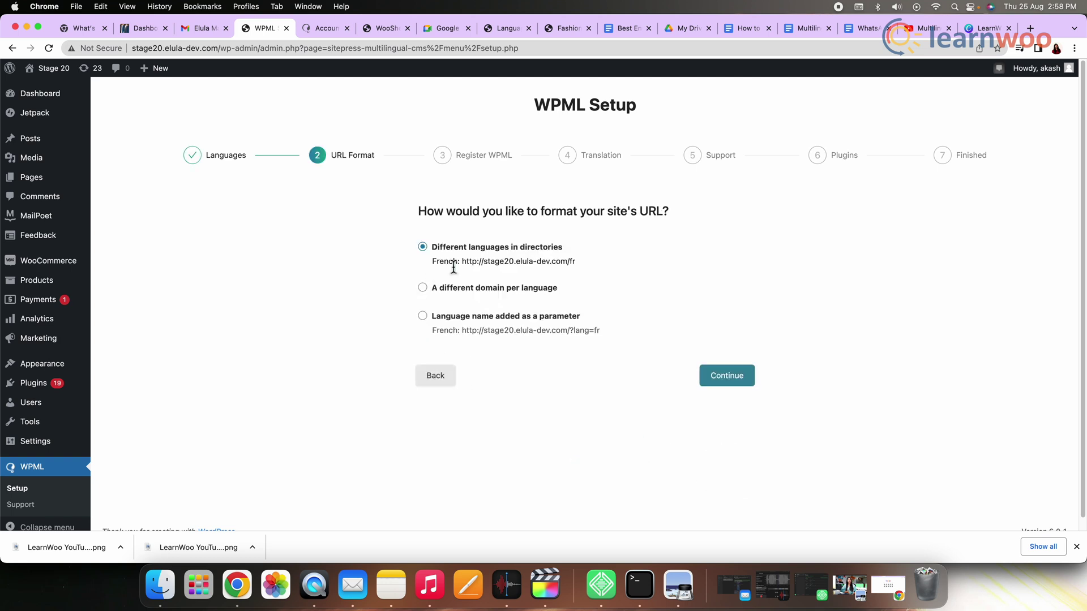
click(753, 375)
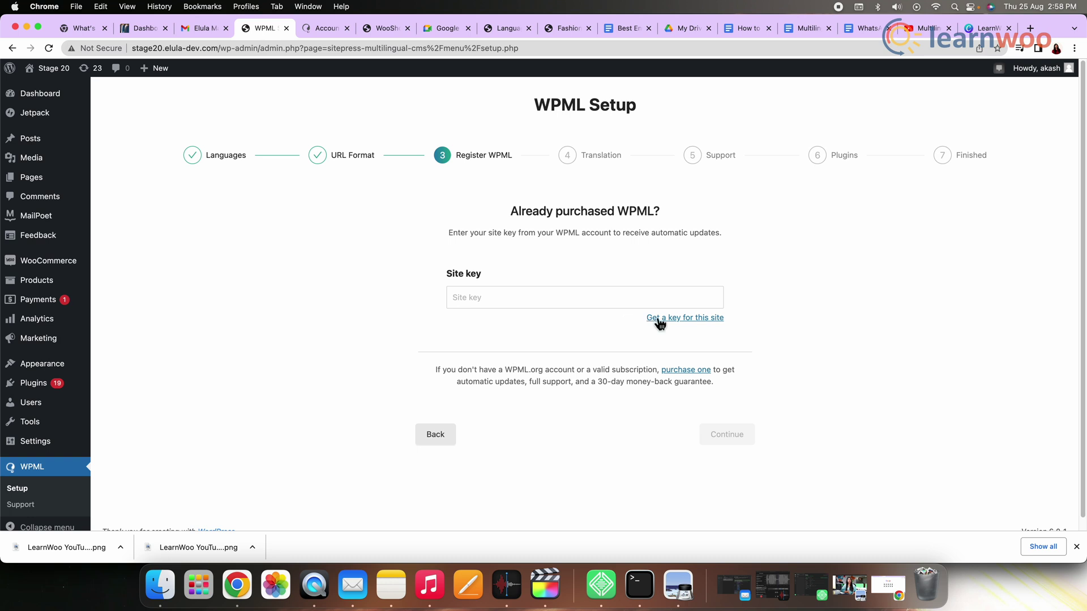
- Create a production site key on wpml.org with 0 credits
click(679, 324)
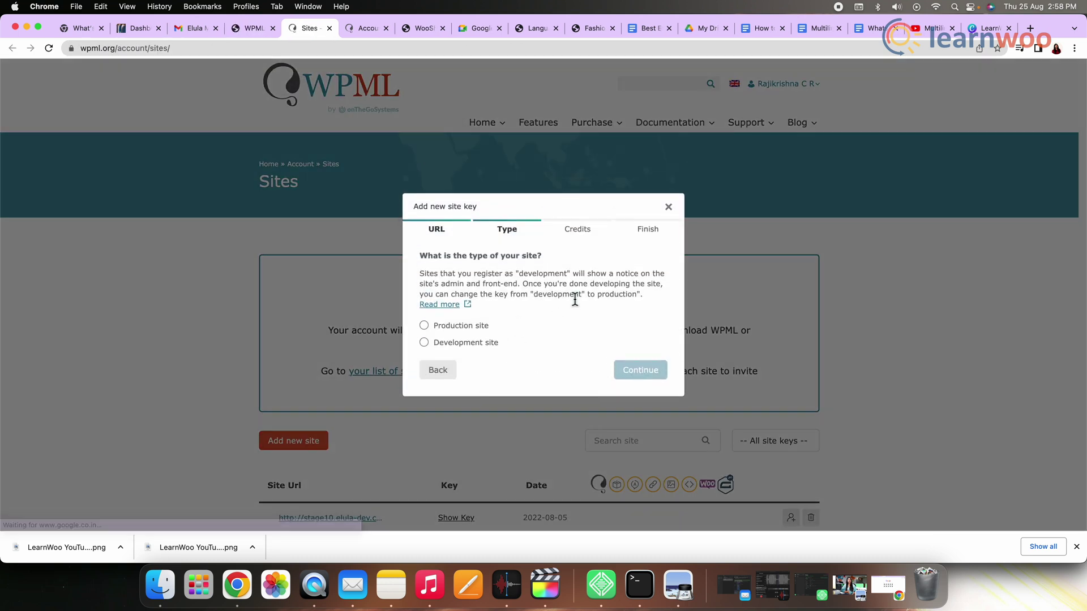
click(424, 325)
click(638, 371)
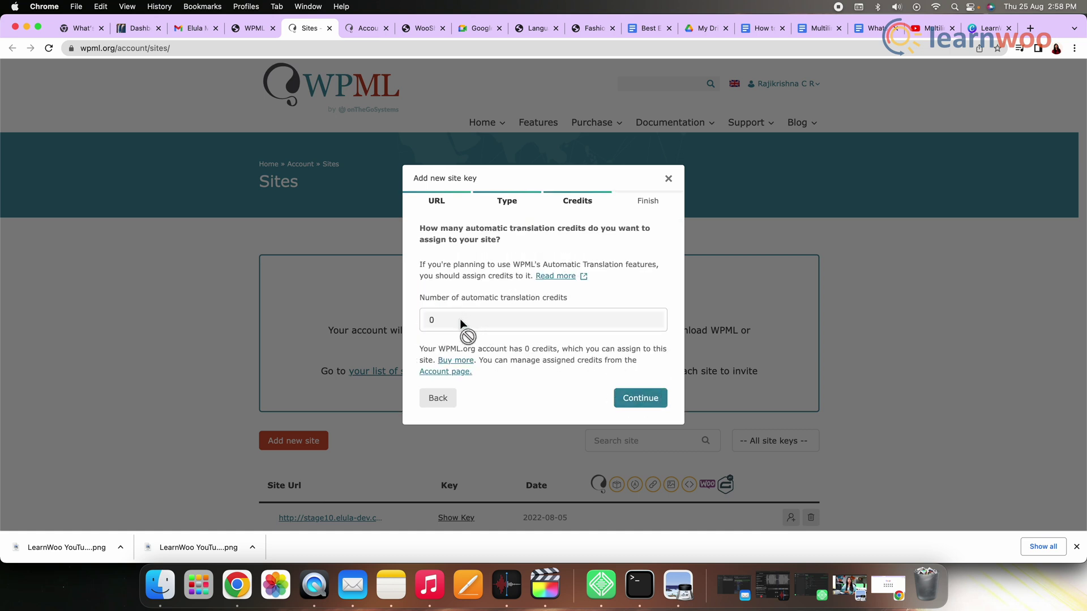
click(632, 398)
- Paste the new site key into the wizard's Site key field and continue
key(ctrl+shift+Tab)
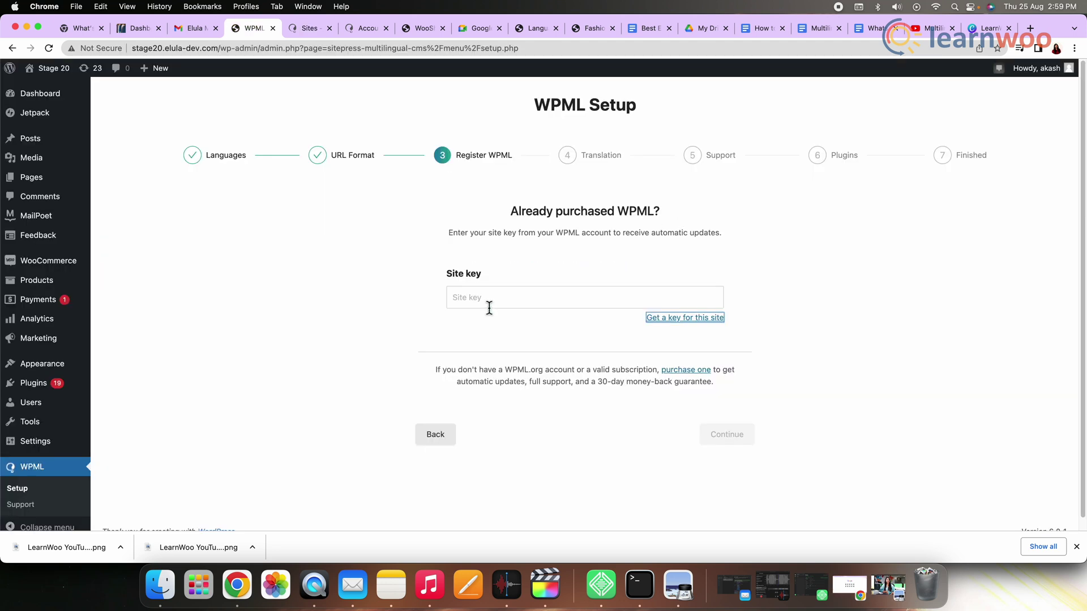
click(489, 308)
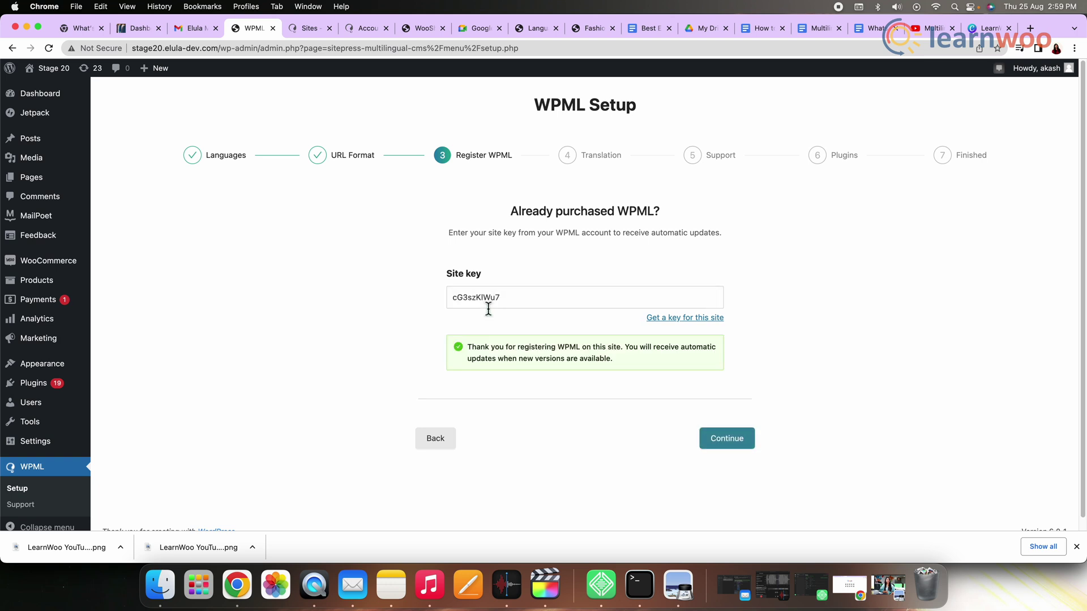
click(721, 443)
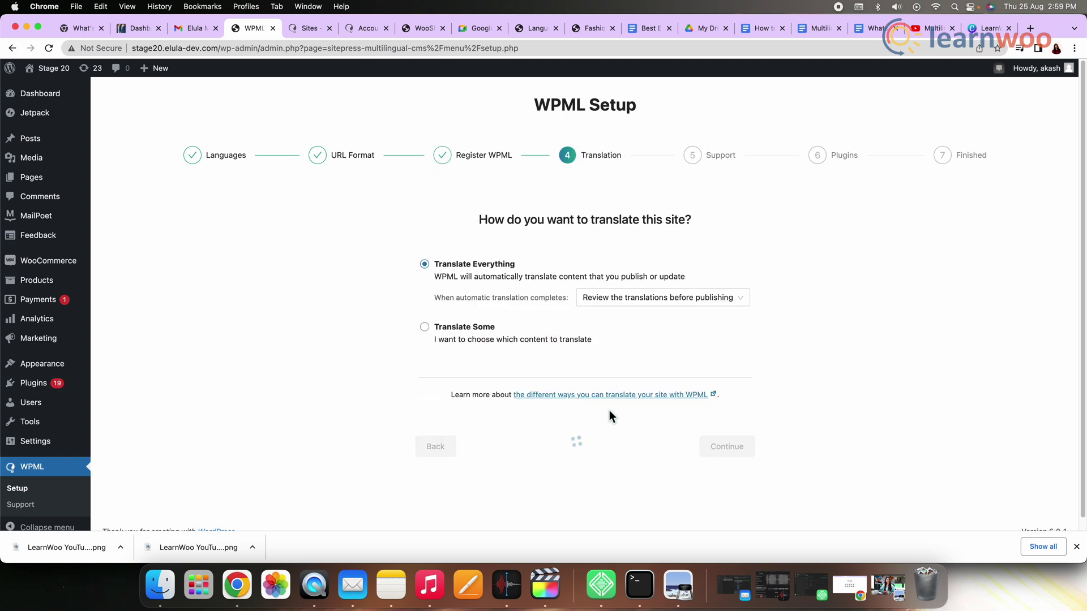
- Keep Translate Everything with 'Review the translations before publishing' and continue
click(658, 306)
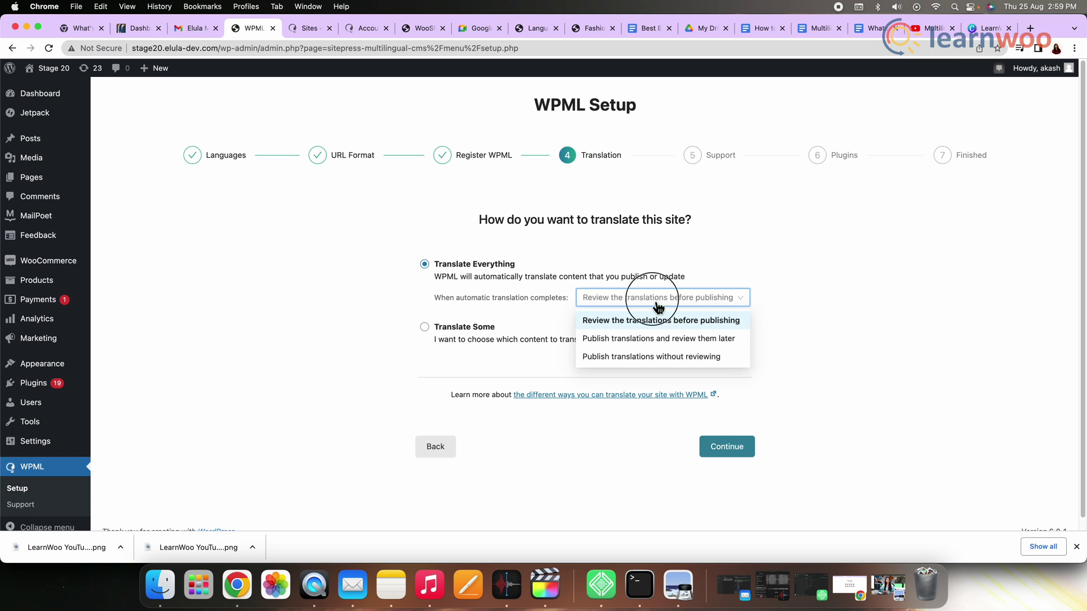
click(658, 308)
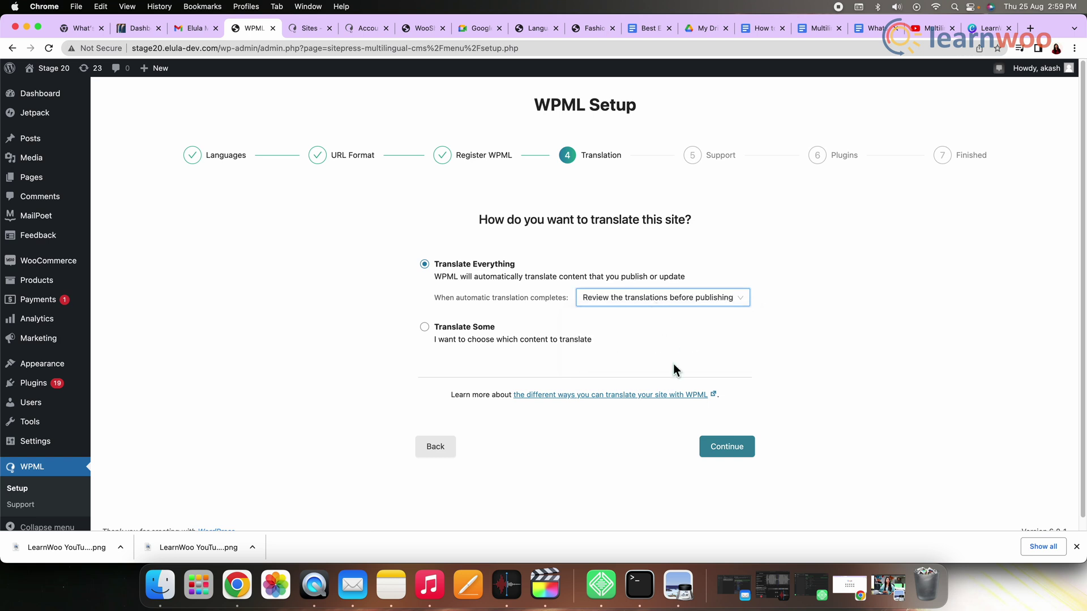
click(730, 452)
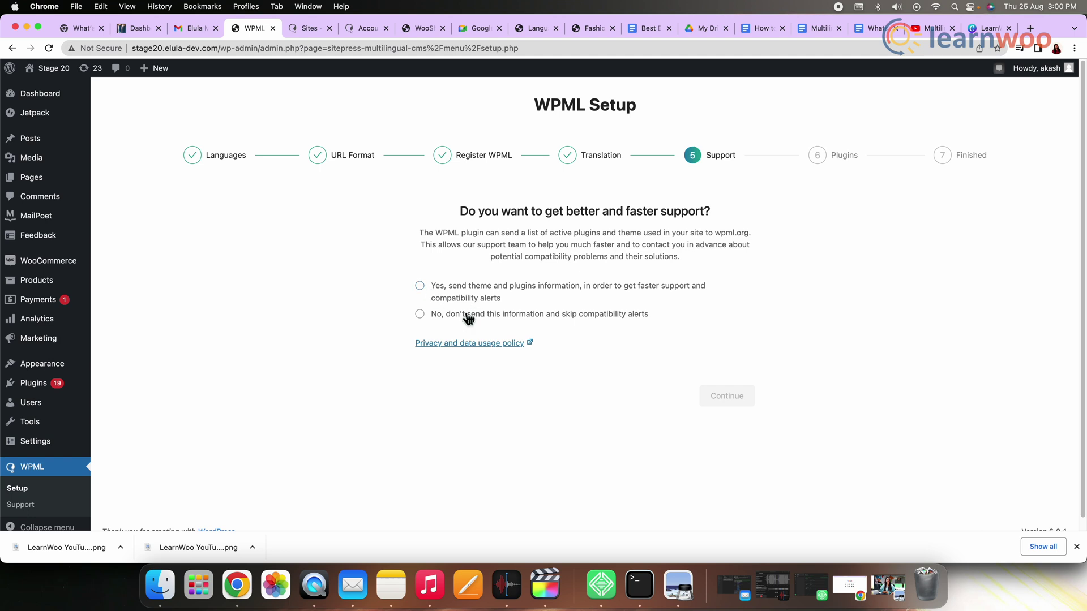
- Decline sending theme and plugin information, then skip the recommended plugins
click(424, 318)
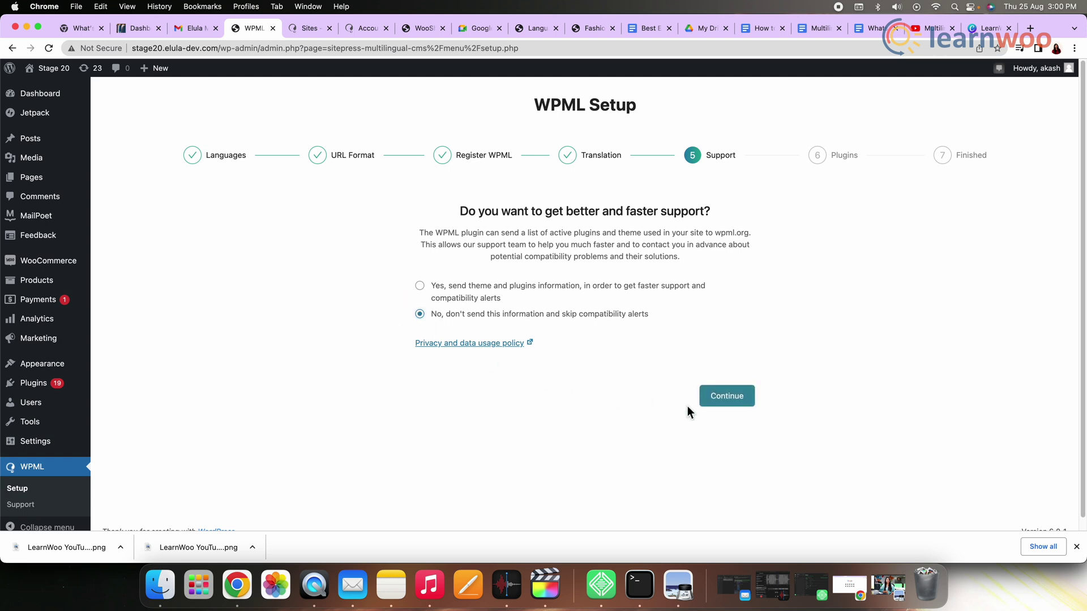
click(718, 399)
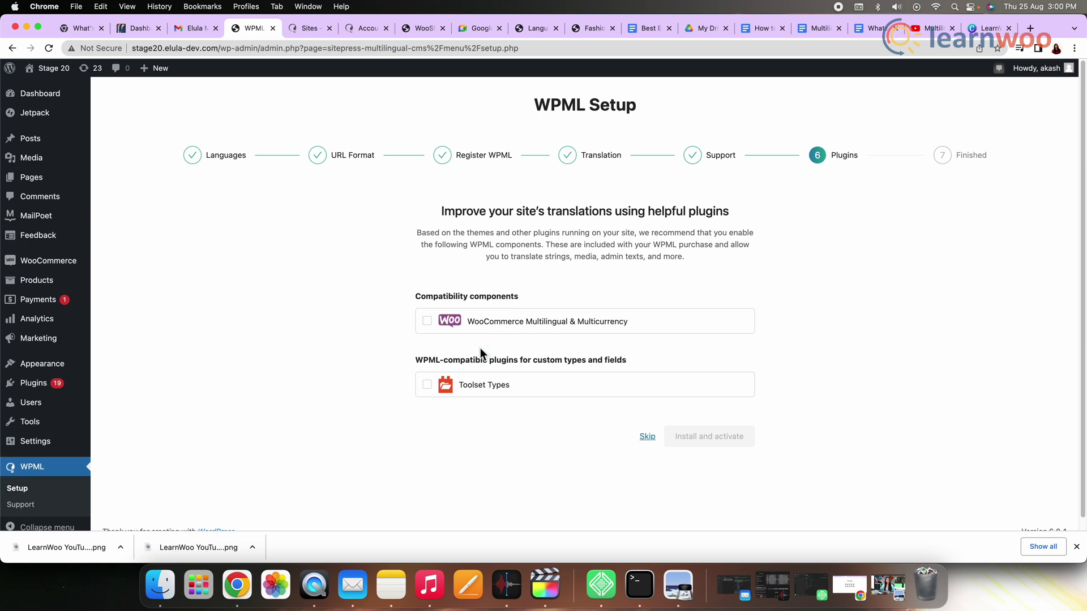
click(654, 439)
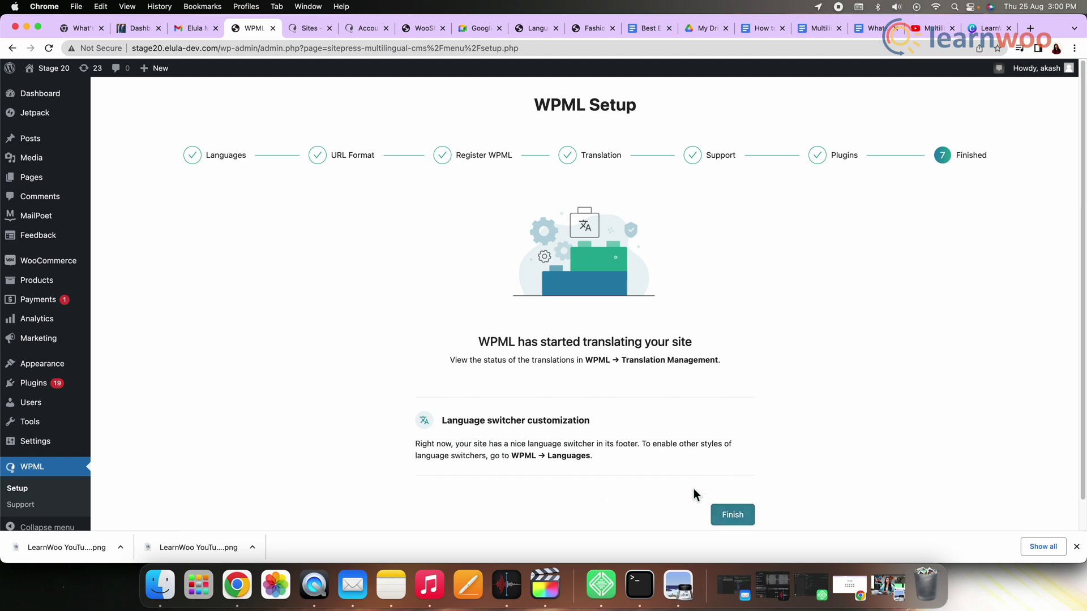
- Finish the setup wizard and scroll through the Translation Management item list
click(734, 515)
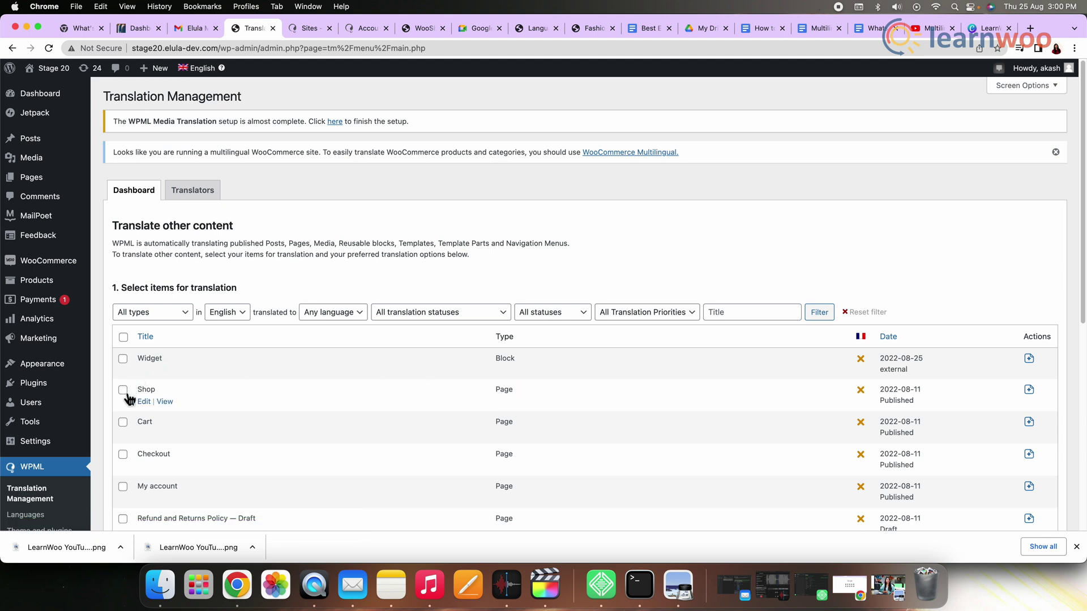
scroll(142, 382, down, 4)
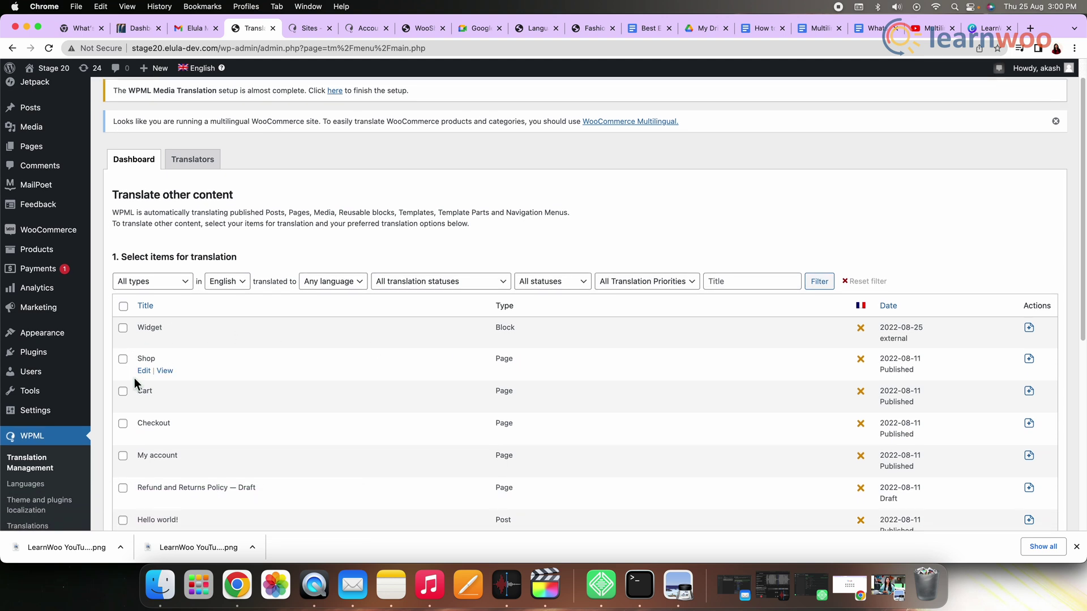
scroll(135, 378, down, 5)
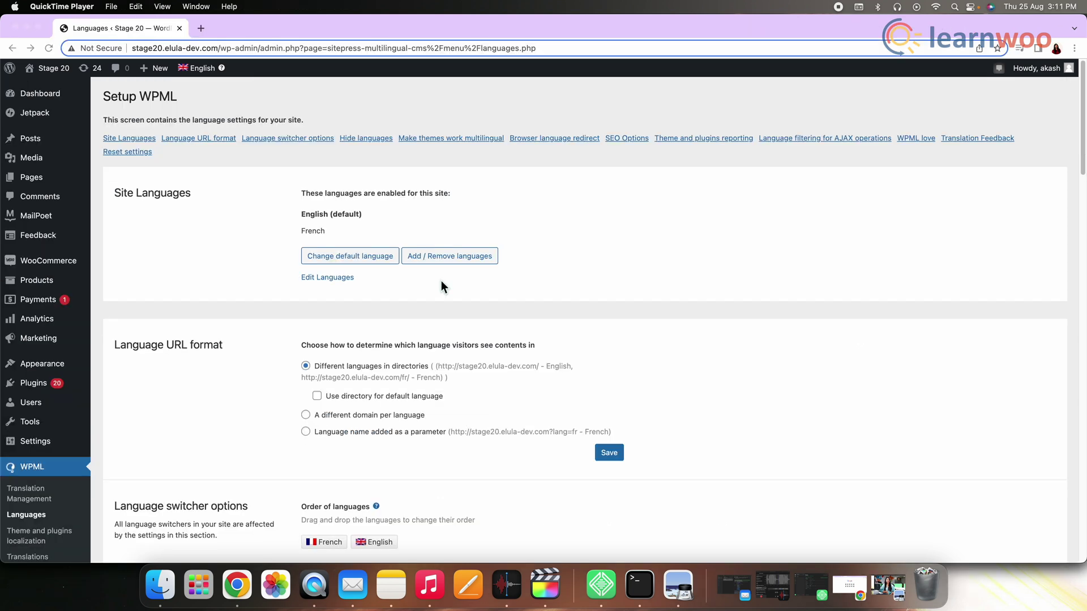
- Drag English ahead of French in the language switcher's order of languages
scroll(440, 281, down, 3)
scroll(441, 280, down, 5)
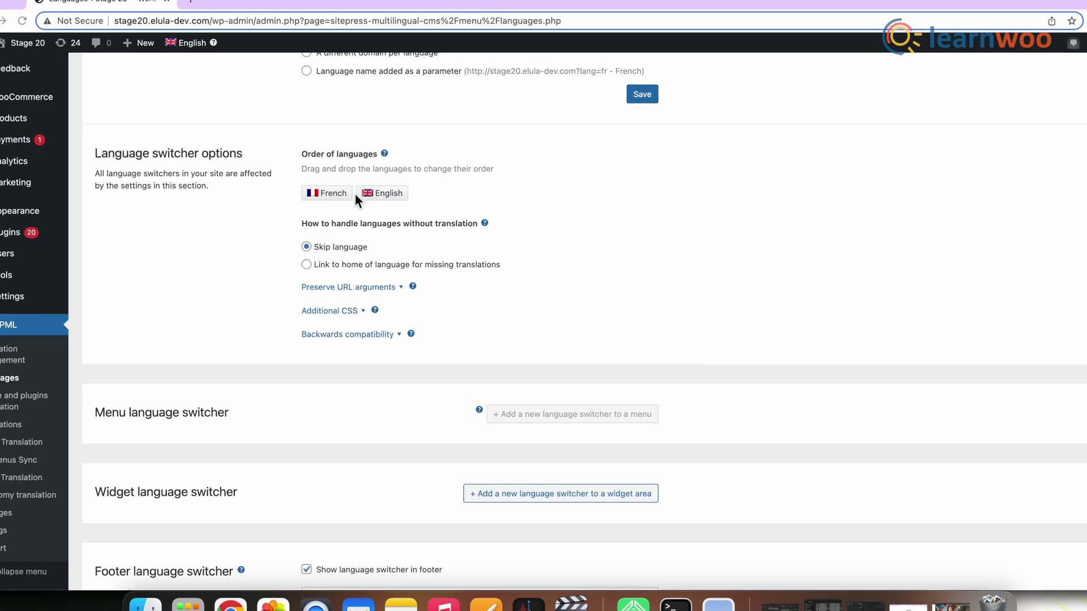
drag(380, 193, 332, 162)
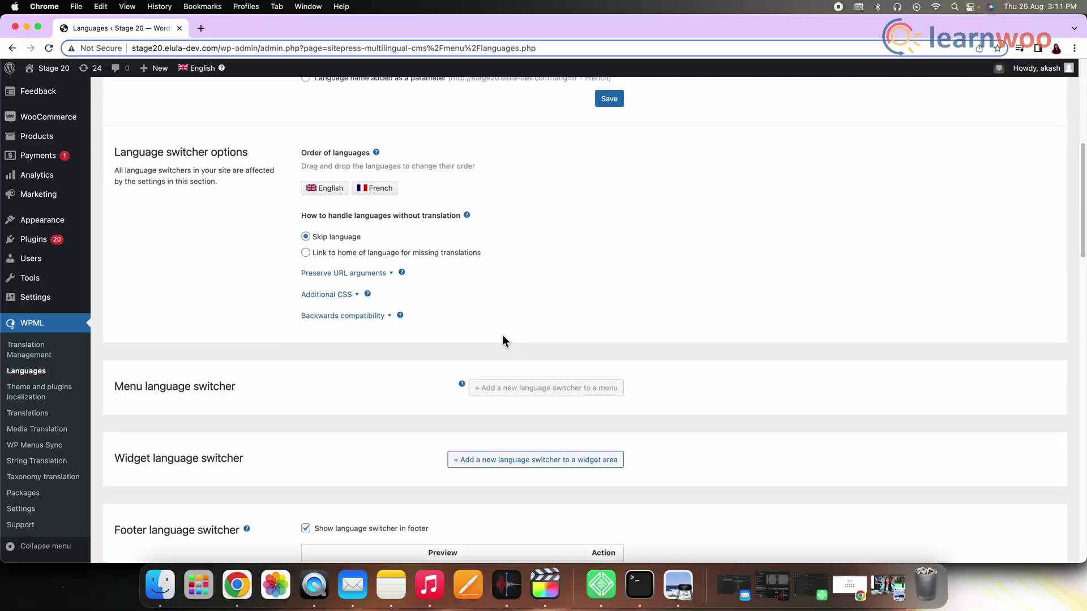
scroll(502, 335, down, 2)
scroll(502, 338, down, 1)
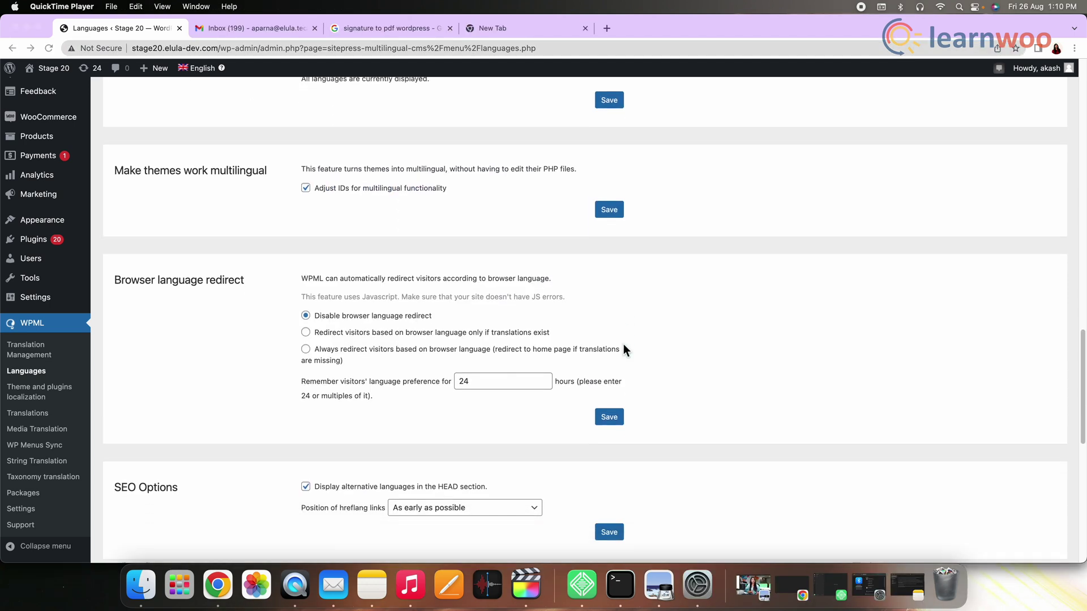
scroll(623, 344, down, 5)
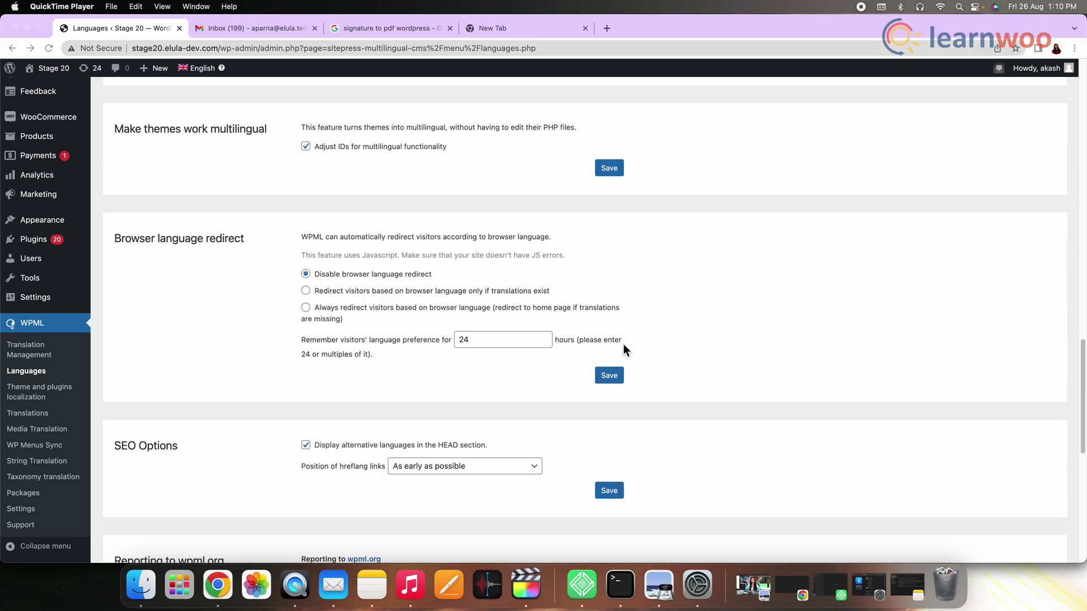
scroll(623, 344, down, 2)
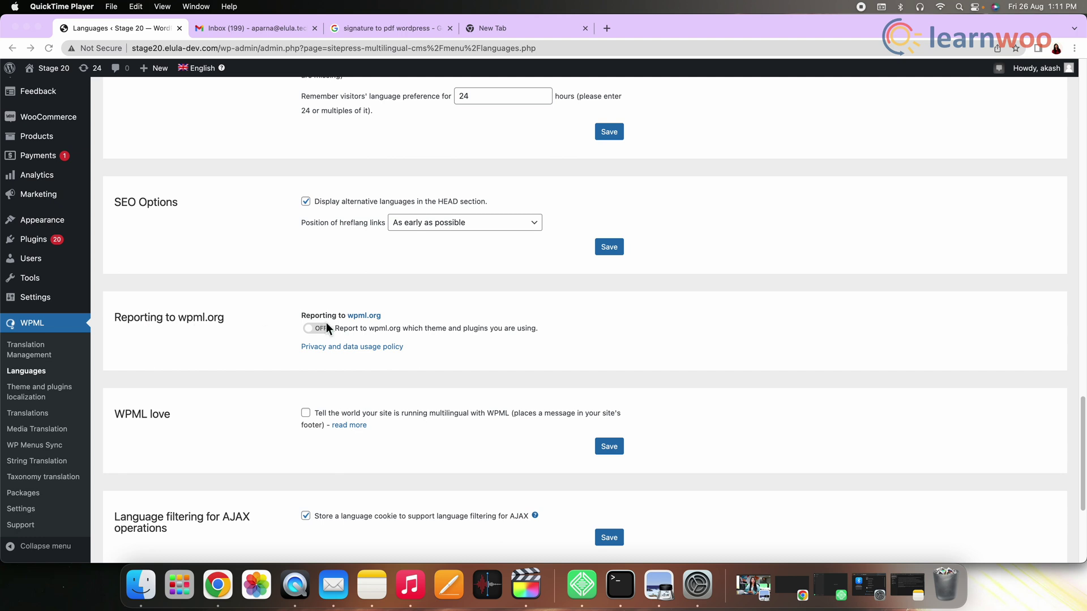
scroll(754, 436, up, 15)
scroll(754, 436, down, 2)
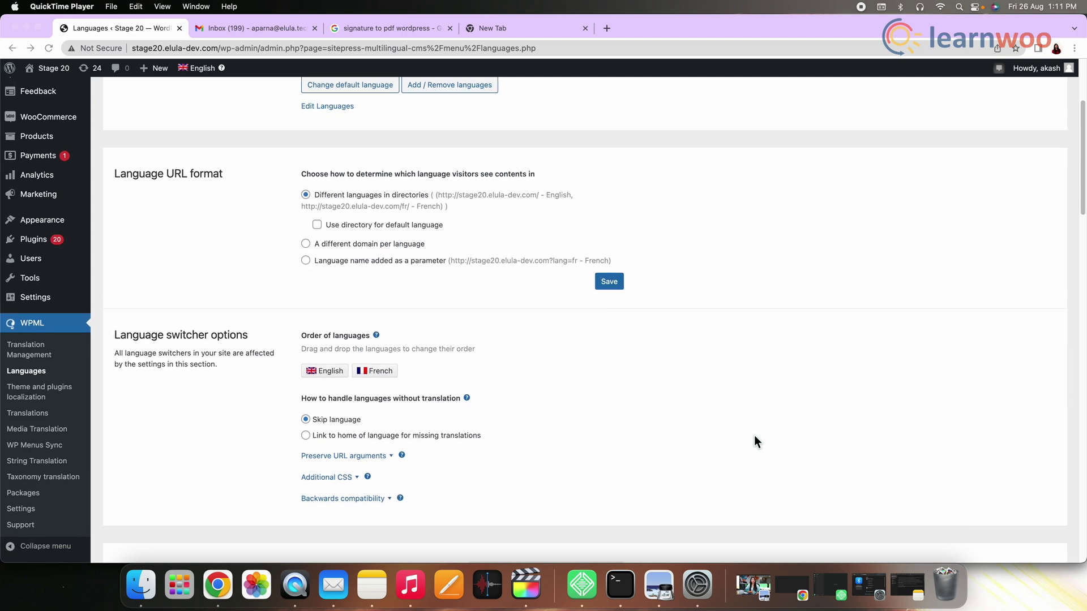
scroll(754, 437, down, 4)
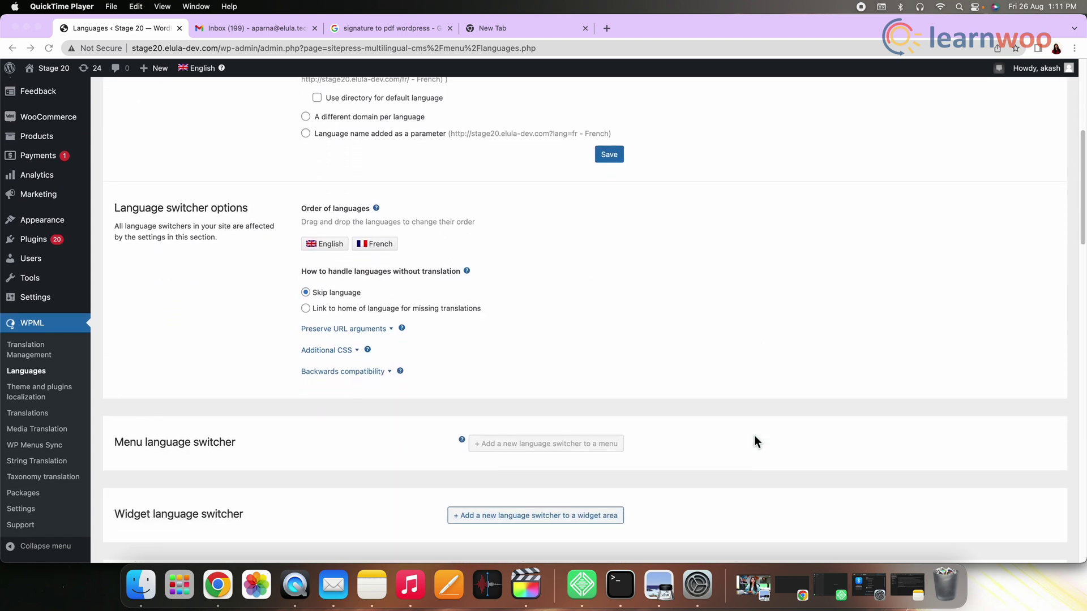
scroll(755, 437, down, 5)
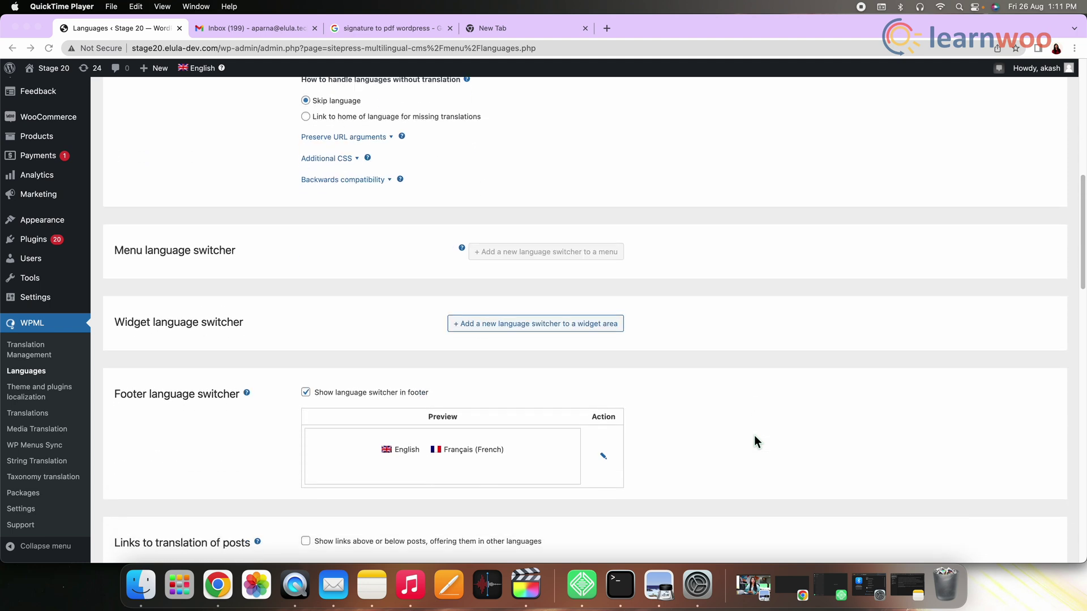
scroll(755, 437, down, 6)
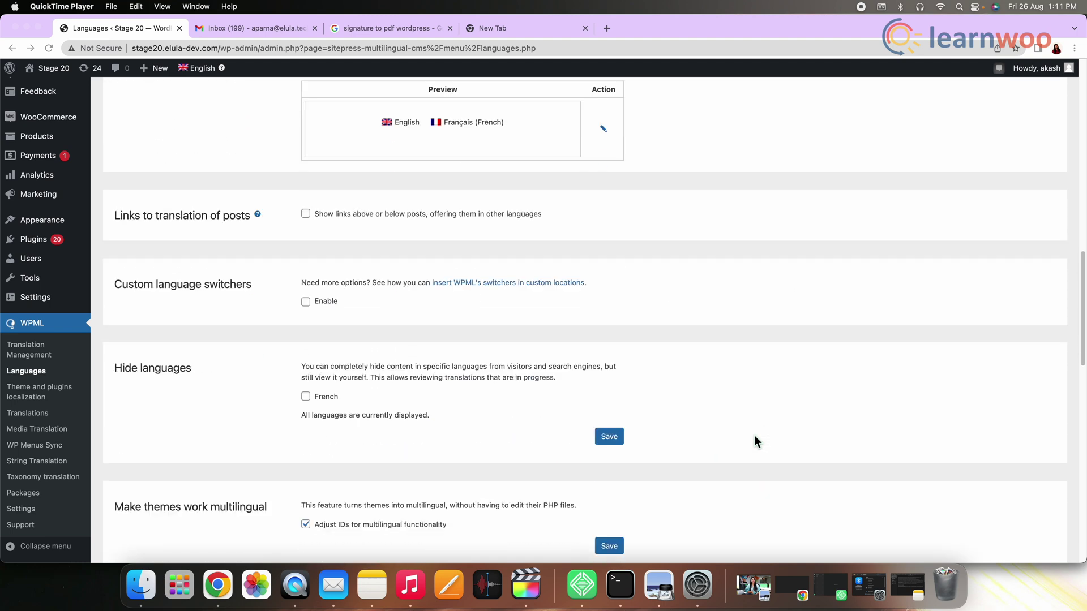
scroll(754, 437, down, 4)
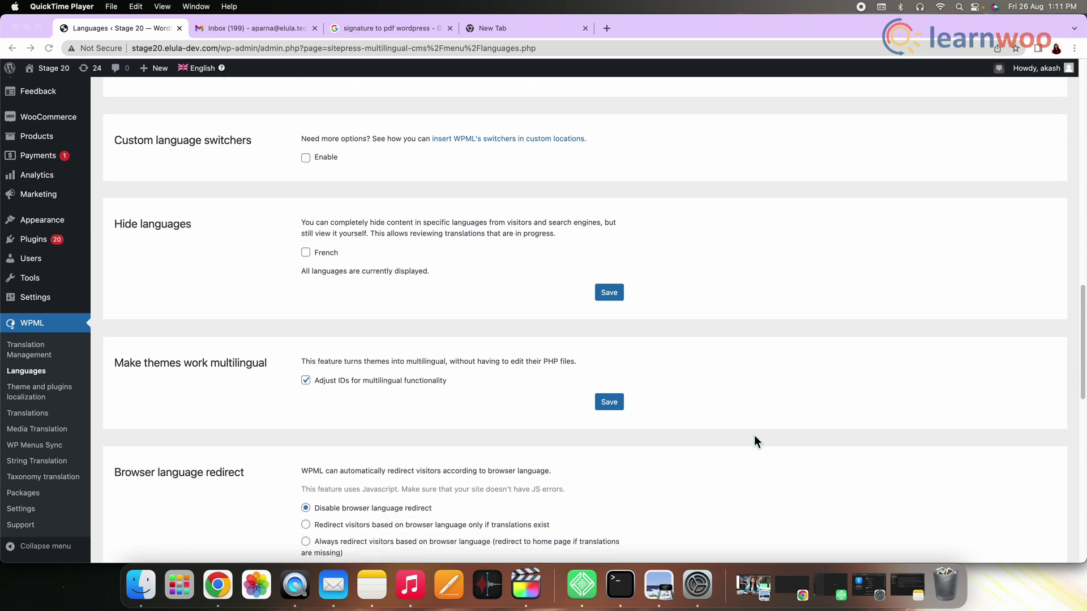
scroll(755, 440, down, 1)
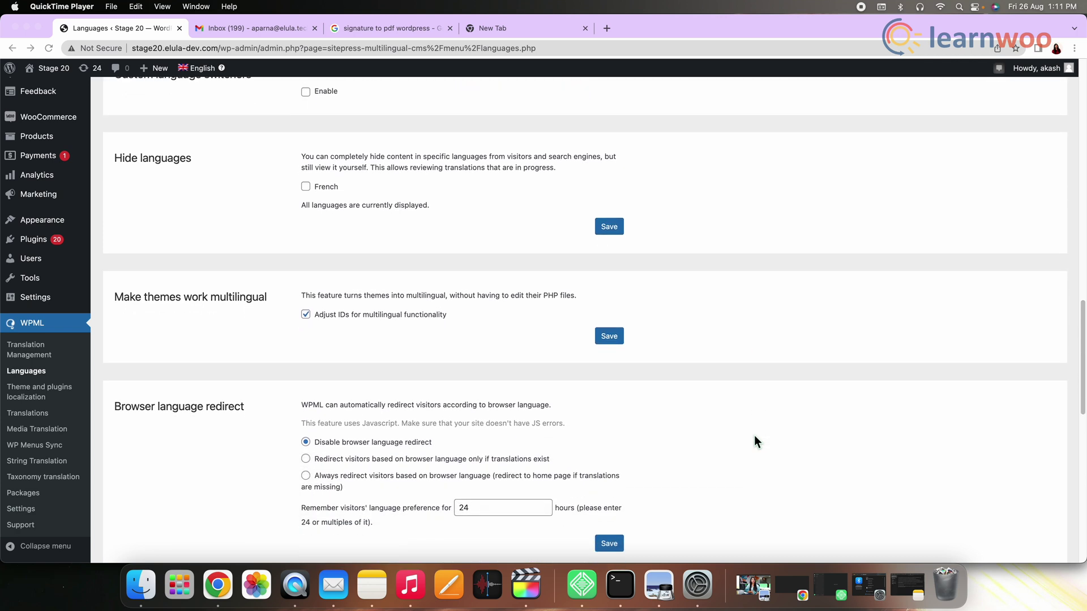
scroll(755, 437, down, 5)
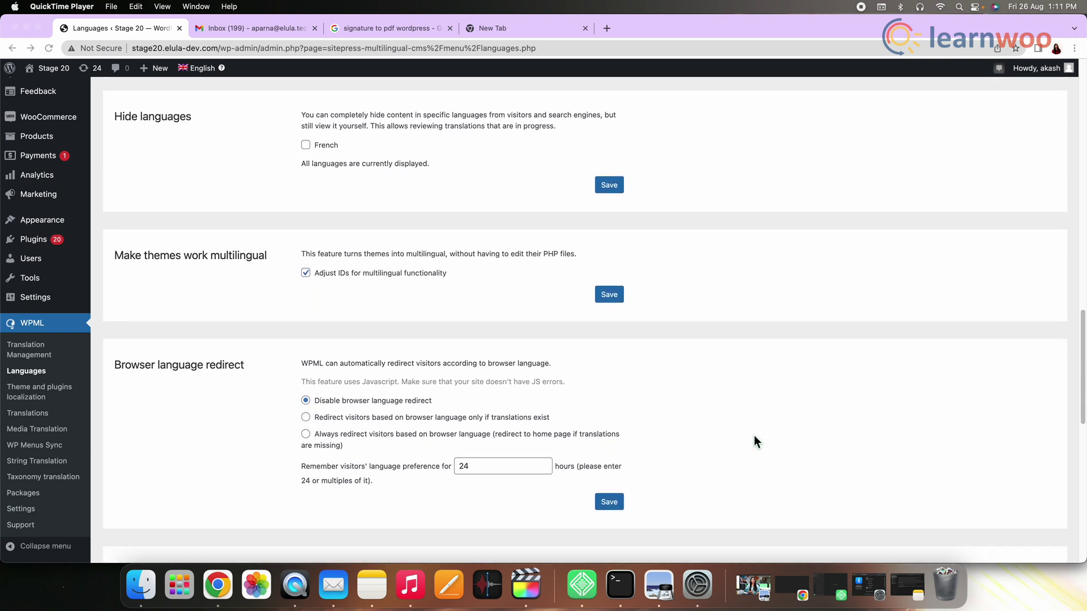
scroll(754, 436, down, 3)
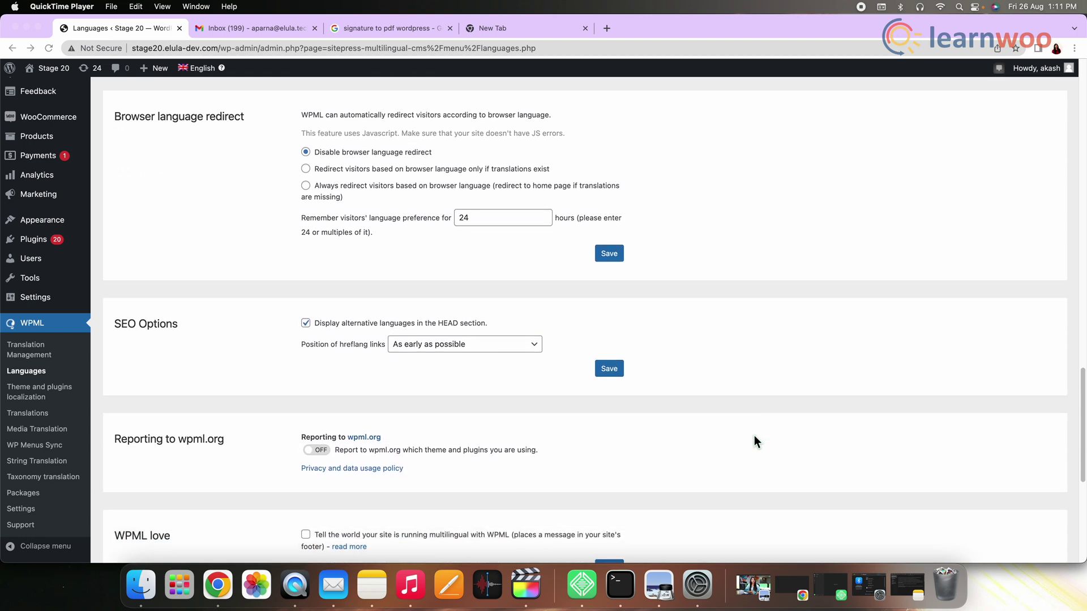
scroll(754, 436, down, 7)
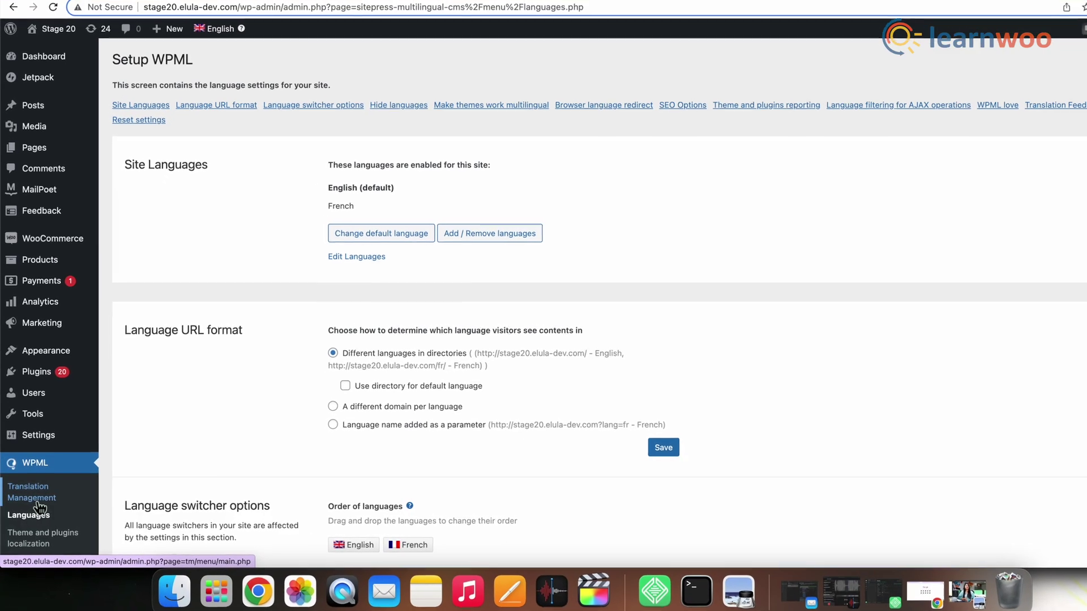
- Add the Shop, Cart, Checkout and My account pages to the translation basket
click(39, 503)
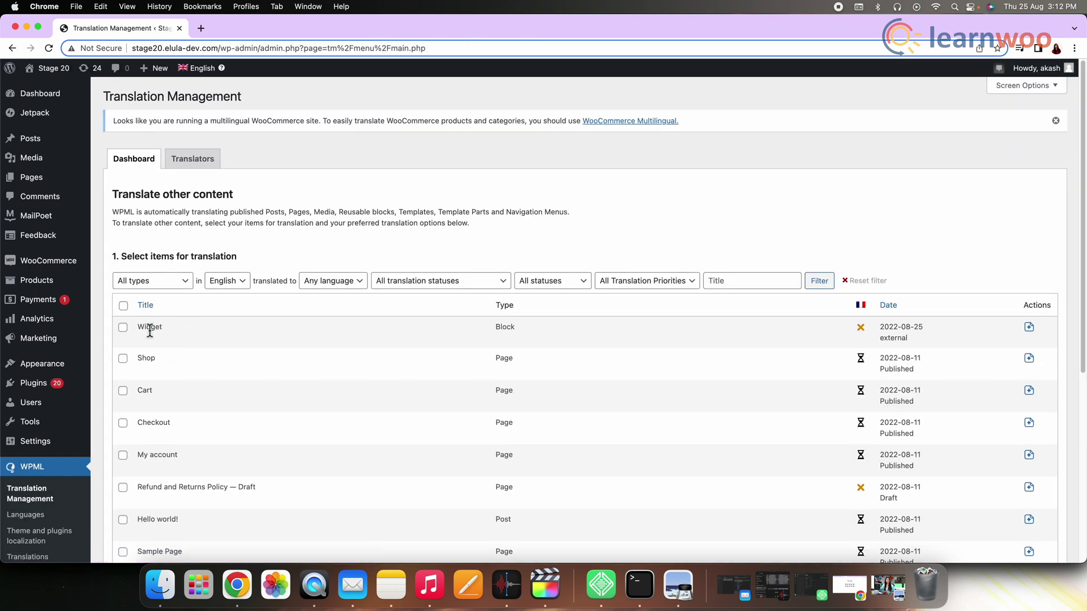
scroll(131, 337, down, 5)
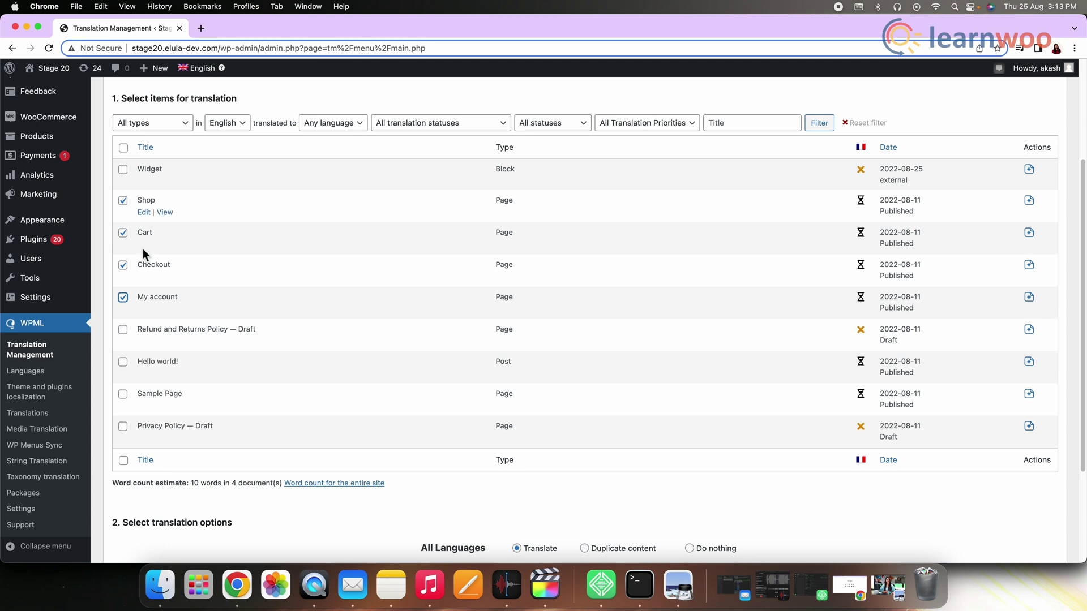
scroll(246, 460, down, 5)
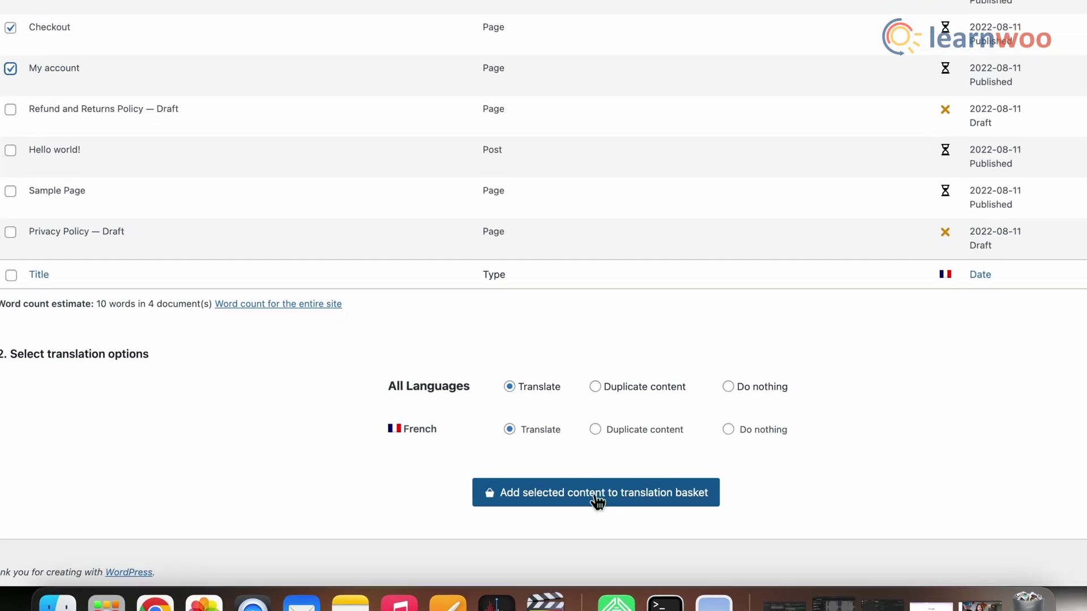
click(582, 489)
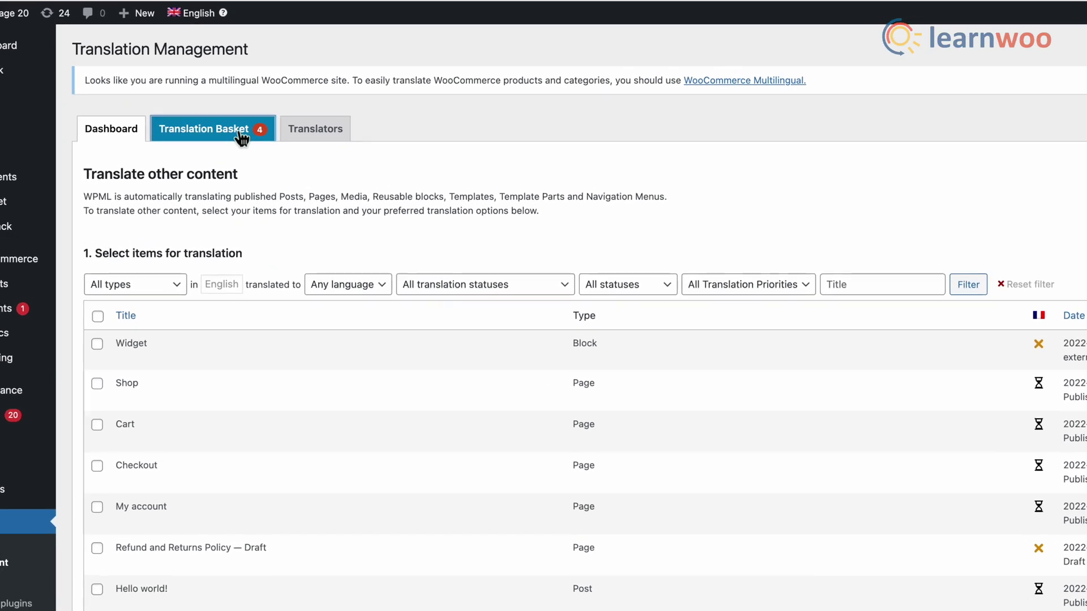
- Review the Translation Basket listing Cart, Checkout, My account and Shop for English-to-French translation, 10 words
click(242, 137)
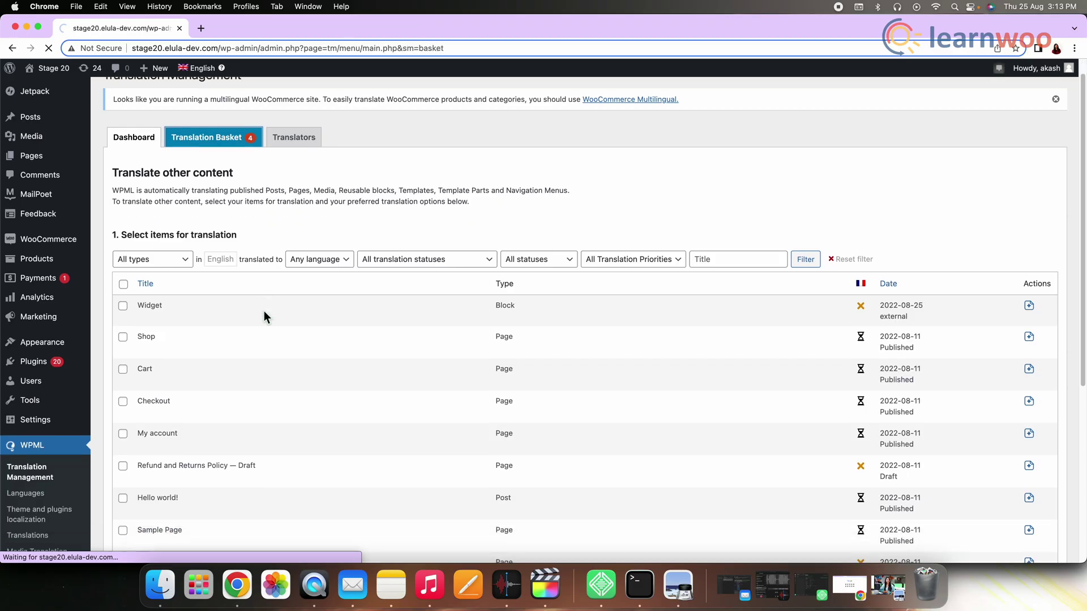
scroll(264, 311, down, 5)
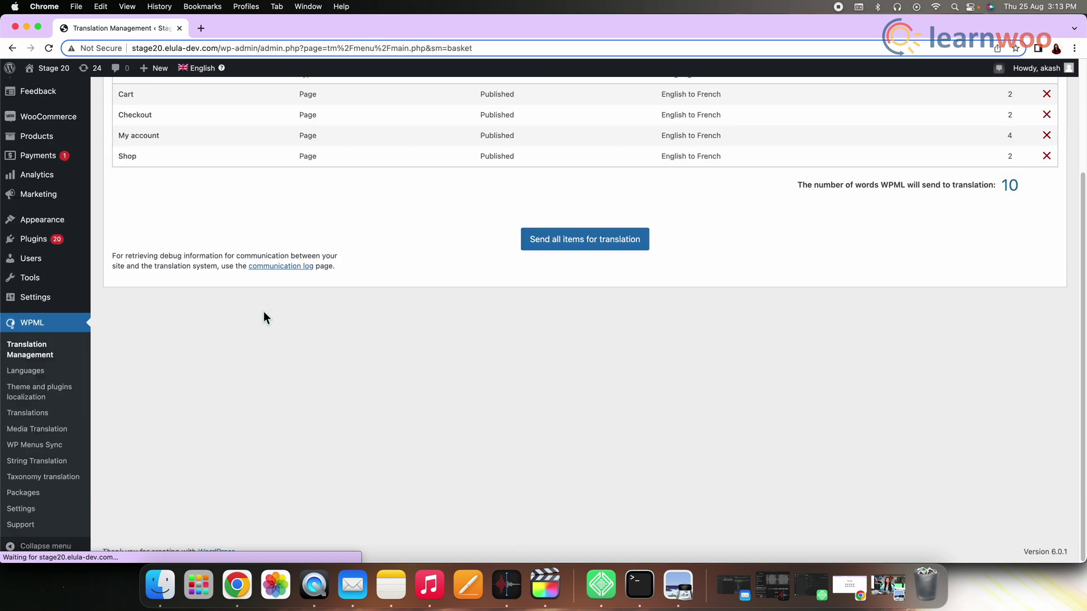
scroll(533, 300, up, 5)
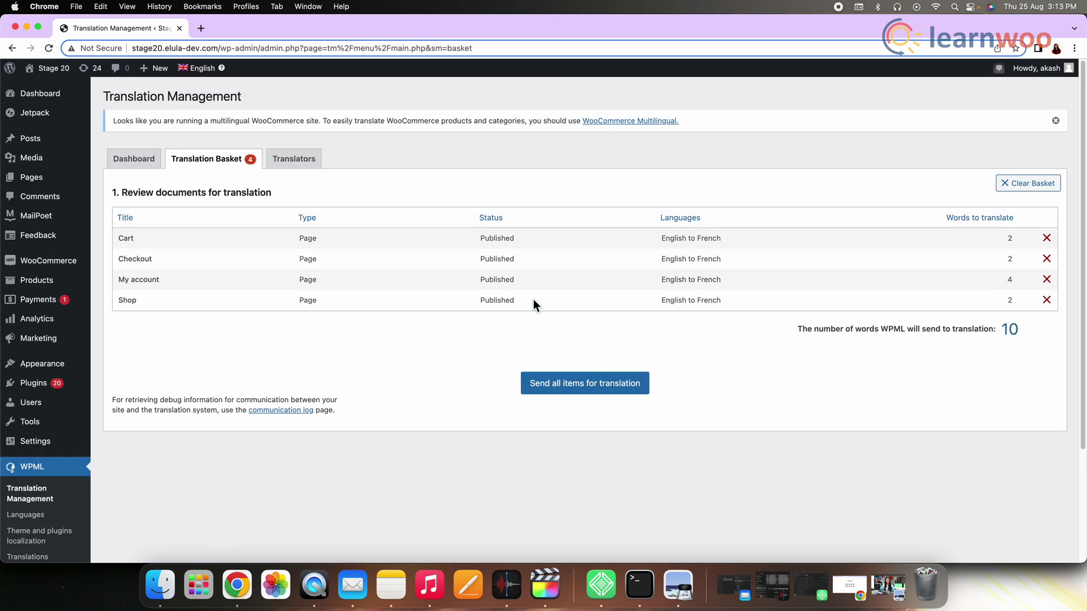